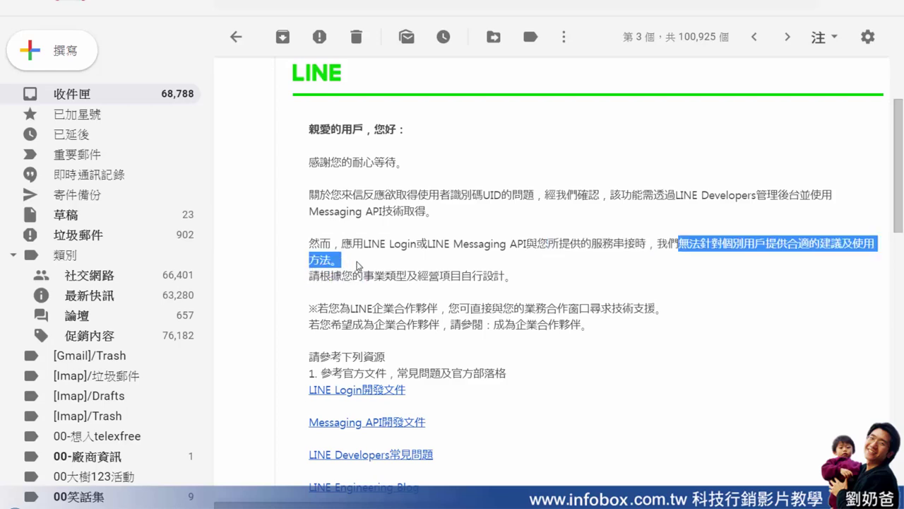
- Read through LINE's reply e-mail about obtaining user IDs, marking the self-design advice and the LINE Login and Messaging API documentation links
{"action": "left_click", "coordinate": [374, 281]}
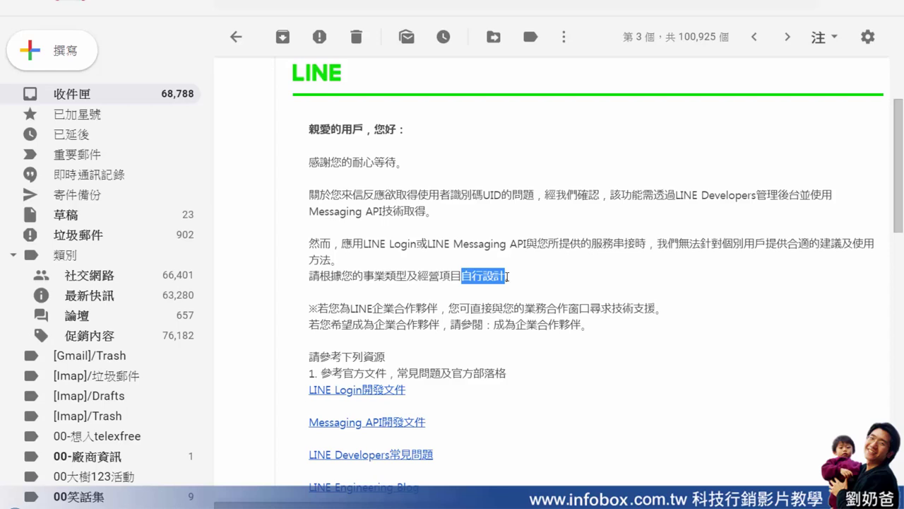
{"action": "left_click", "coordinate": [508, 277]}
{"action": "left_click_drag", "start_coordinate": [507, 277], "coordinate": [462, 276]}
{"action": "left_click", "coordinate": [443, 327]}
{"action": "scroll", "coordinate": [442, 327], "scroll_direction": "down", "scroll_amount": 2}
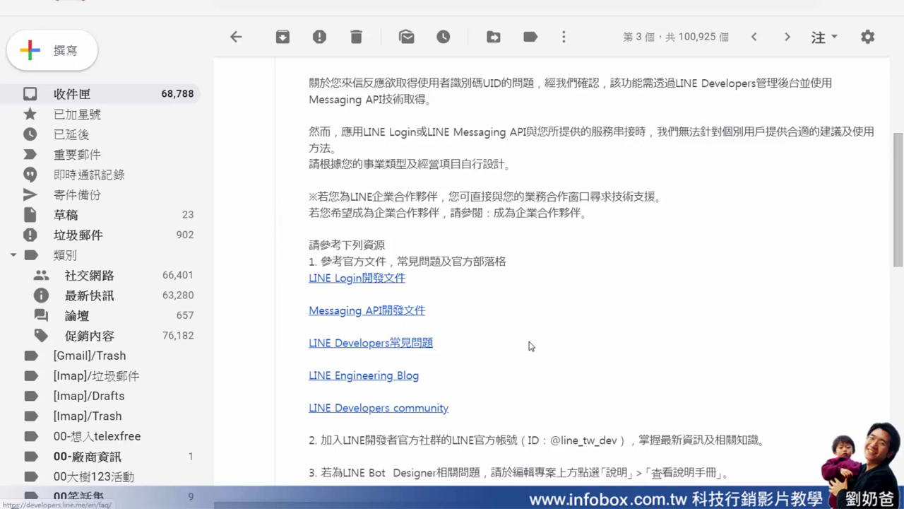
{"action": "scroll", "coordinate": [529, 345], "scroll_direction": "down", "scroll_amount": 2}
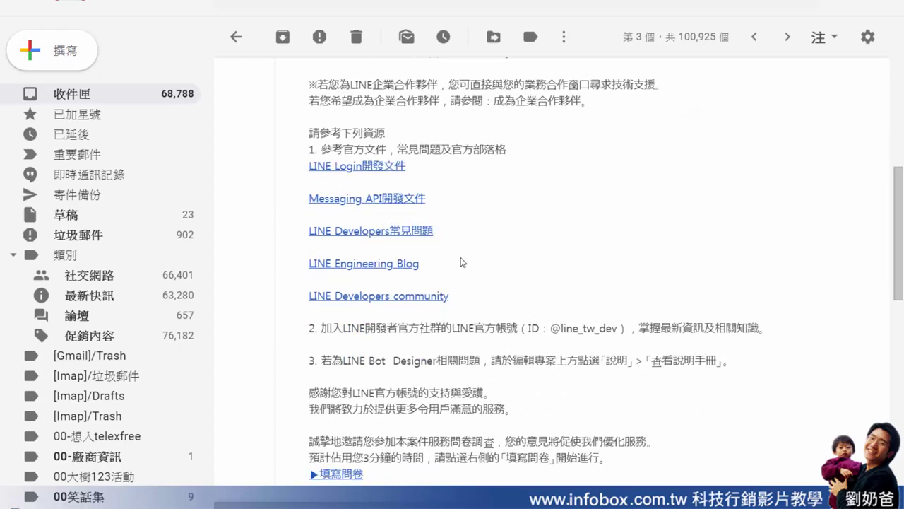
{"action": "left_click_drag", "start_coordinate": [428, 198], "coordinate": [310, 164]}
{"action": "left_click", "coordinate": [524, 211]}
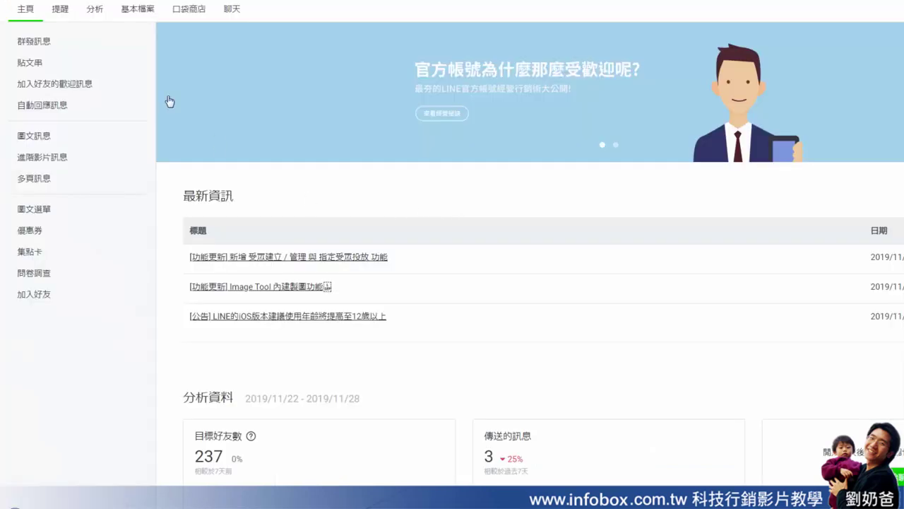
- Switch to LINE Official Account Manager, view the 受眾 list under 群發訊息, and examine the account's friend statistics
{"action": "left_click", "coordinate": [39, 43]}
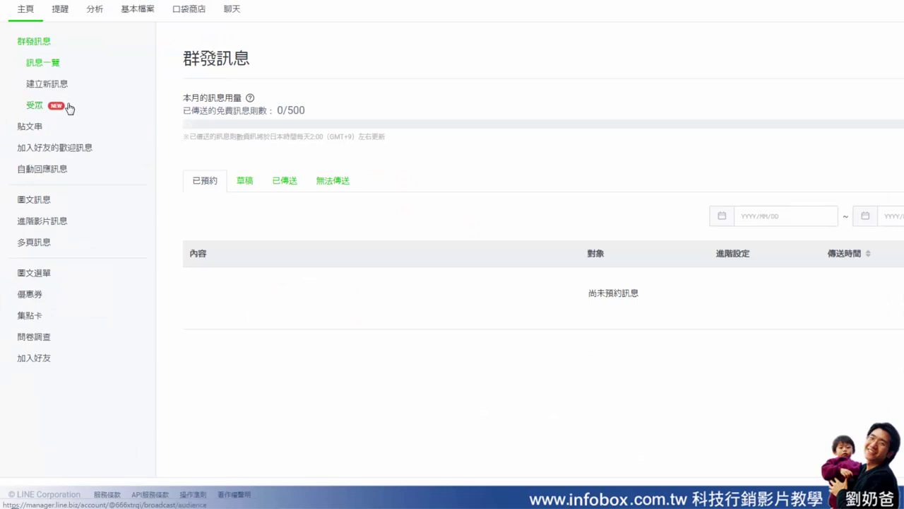
{"action": "left_click", "coordinate": [44, 108]}
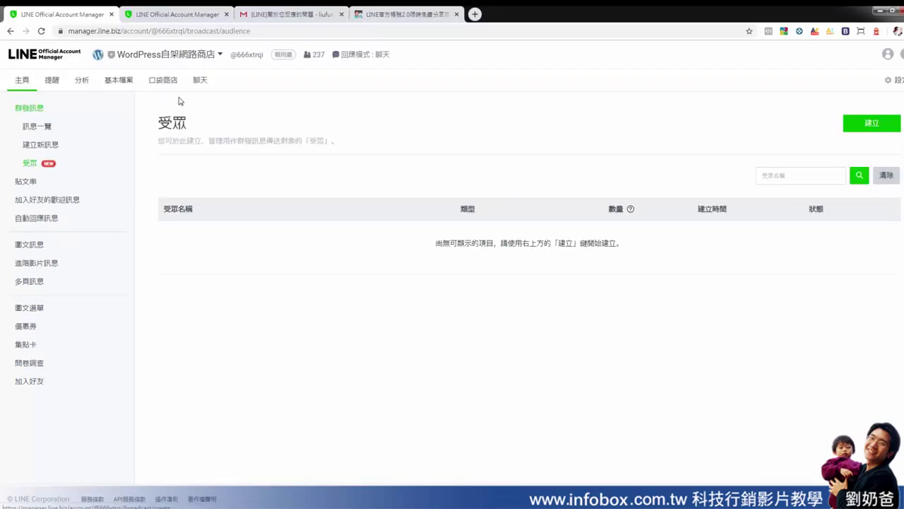
{"action": "left_click", "coordinate": [308, 54]}
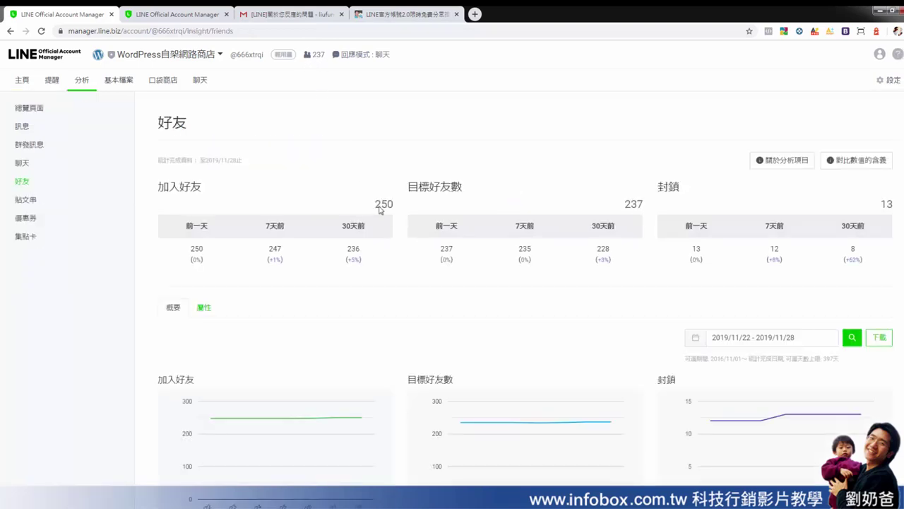
{"action": "left_click_drag", "start_coordinate": [623, 210], "coordinate": [653, 212]}
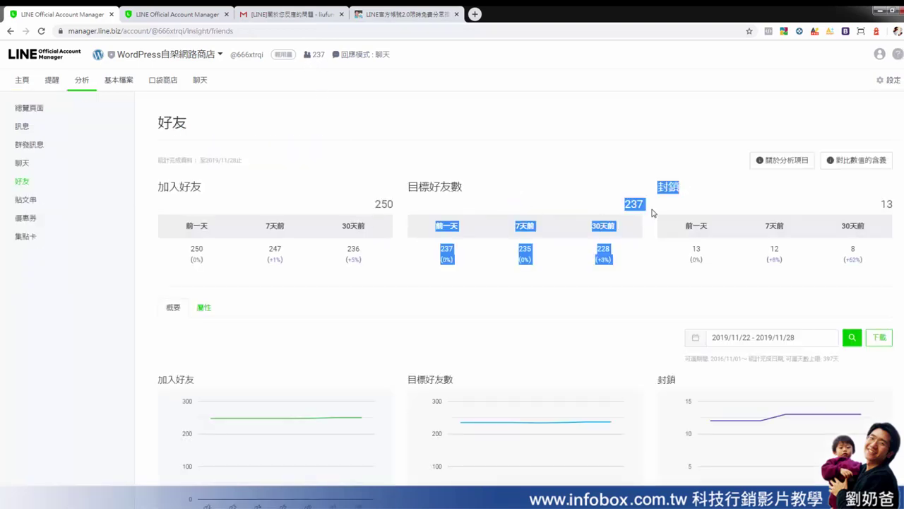
{"action": "left_click", "coordinate": [634, 200]}
- Return to the 受眾 list under 群發訊息 and start a new audience of type 用戶ID上傳
{"action": "left_click", "coordinate": [22, 80]}
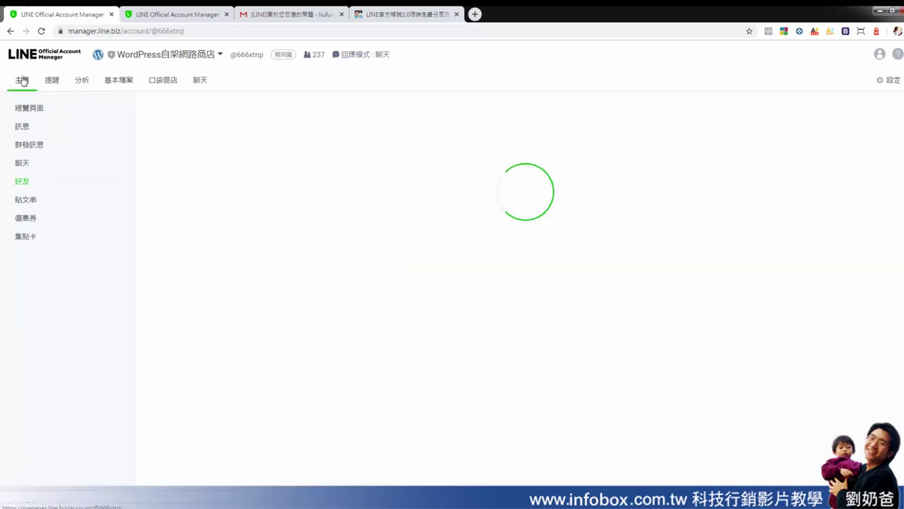
{"action": "left_click", "coordinate": [29, 109]}
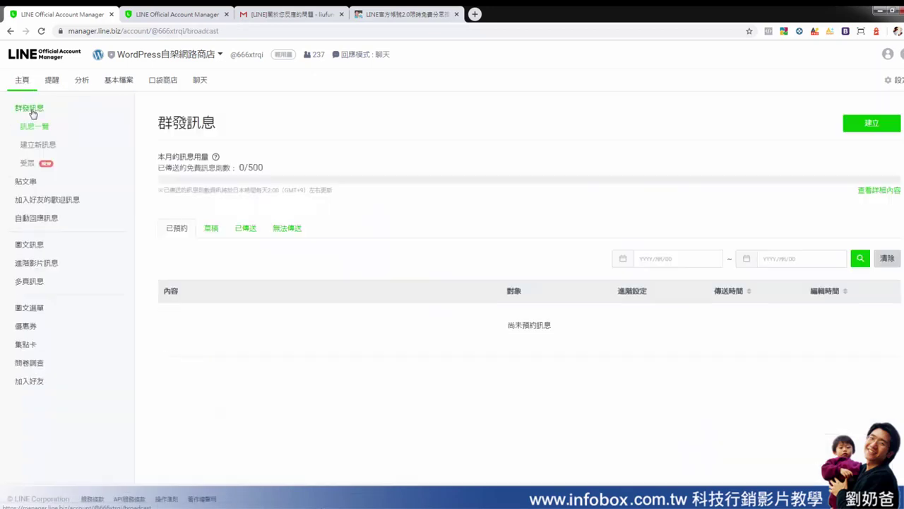
{"action": "left_click", "coordinate": [35, 166]}
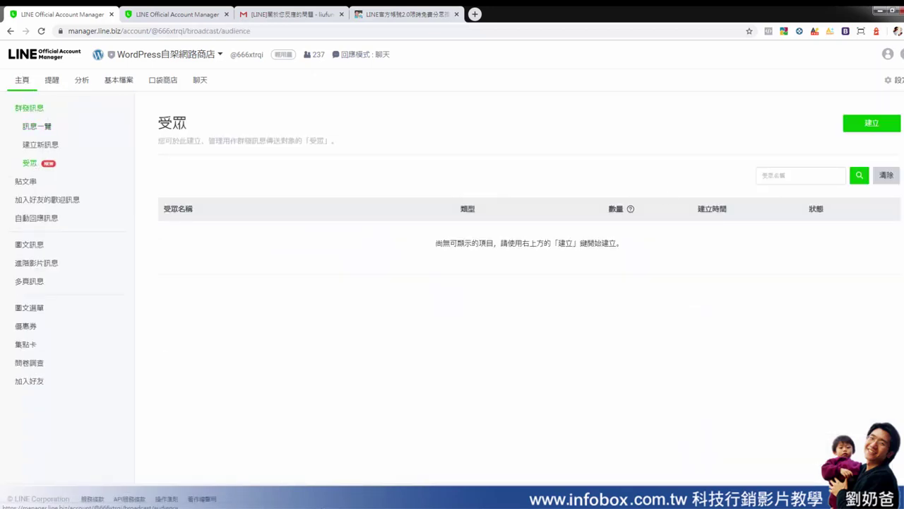
{"action": "left_click", "coordinate": [881, 129]}
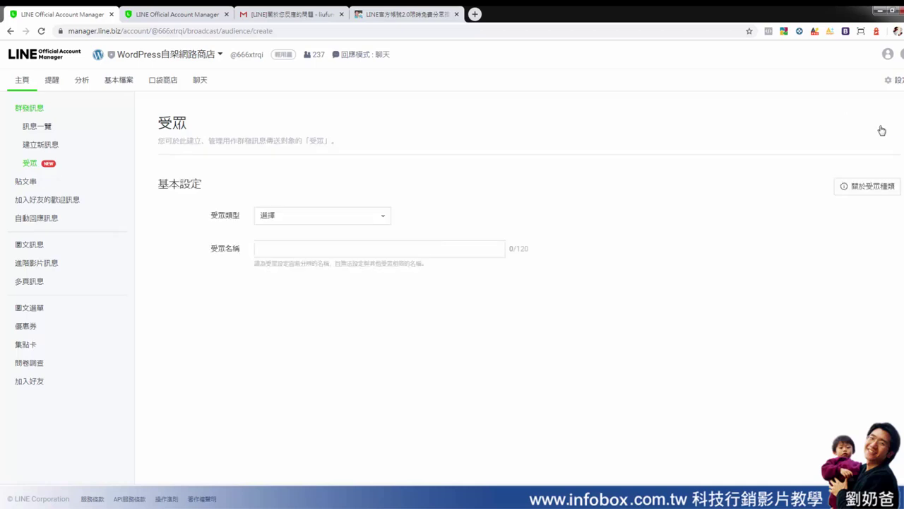
{"action": "left_click", "coordinate": [359, 221]}
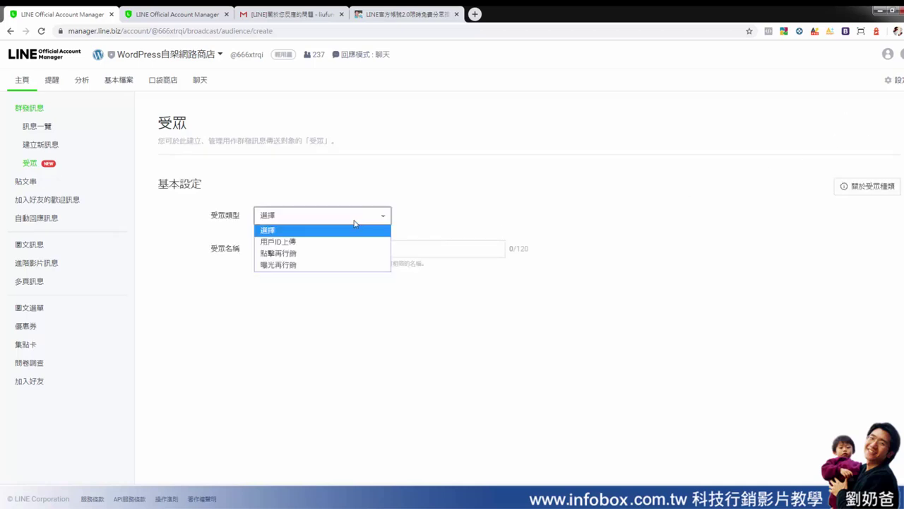
{"action": "left_click", "coordinate": [328, 243]}
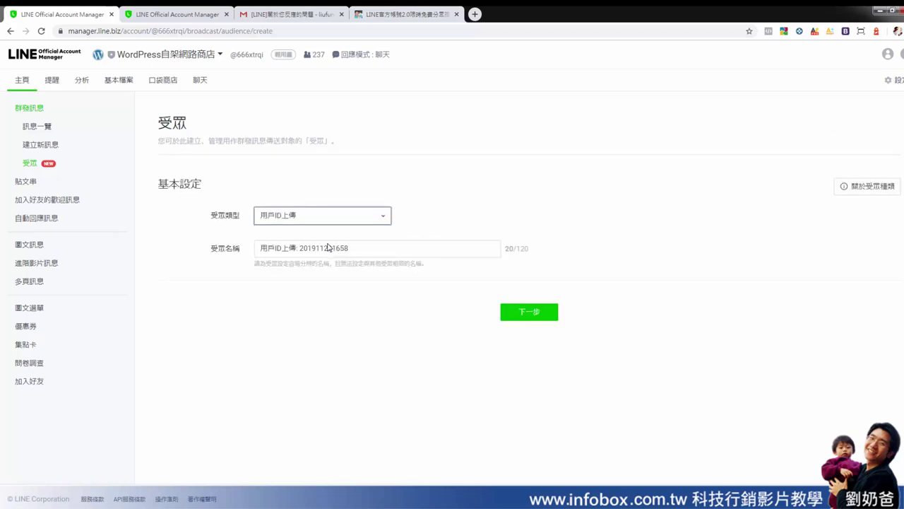
- Name the new audience 上衣 and continue to its target settings
{"action": "left_click", "coordinate": [356, 249]}
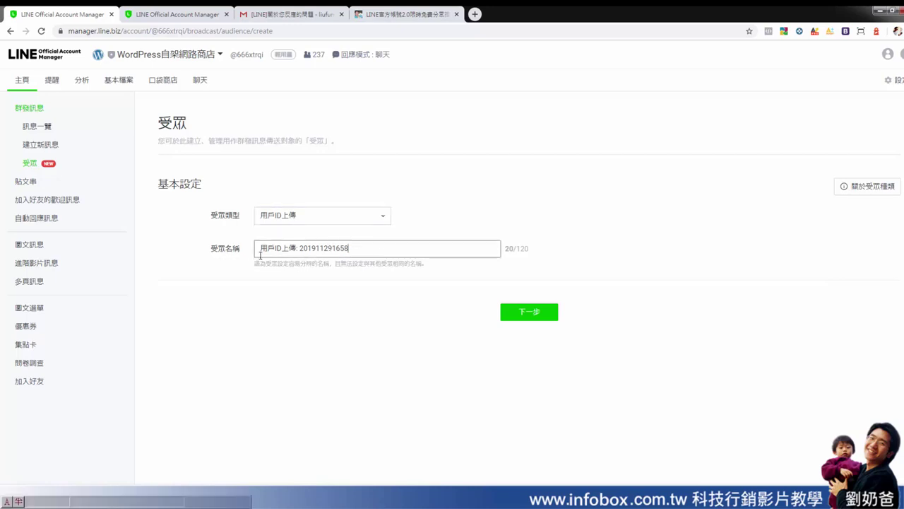
{"action": "key", "text": "ctrl+a"}
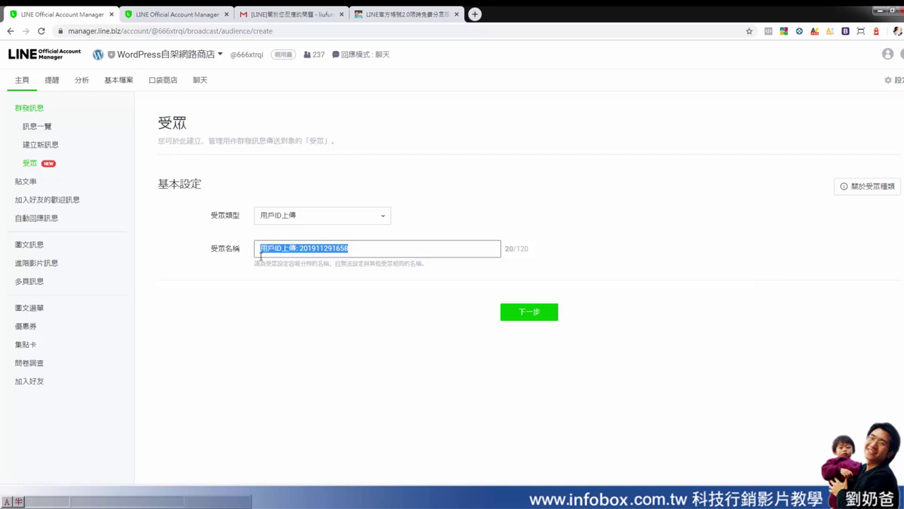
{"action": "key", "text": "BackSpace"}
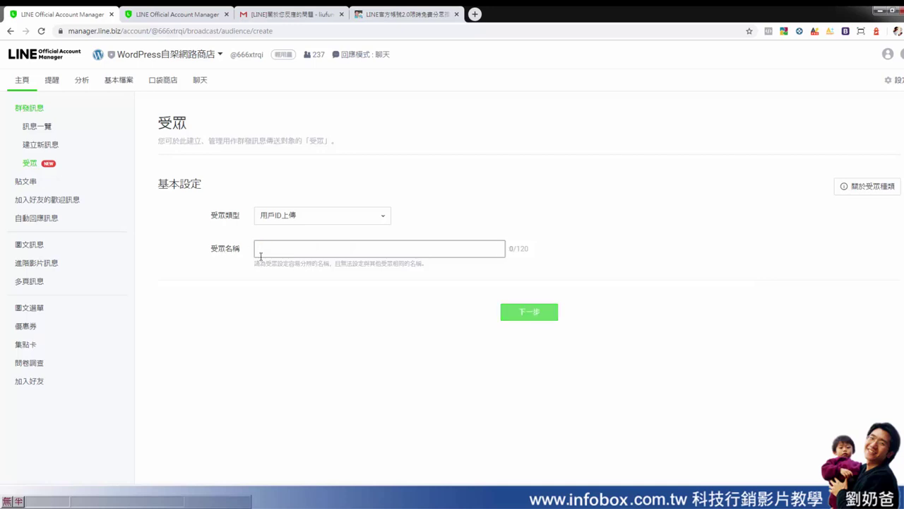
{"action": "type", "text": "上衣"}
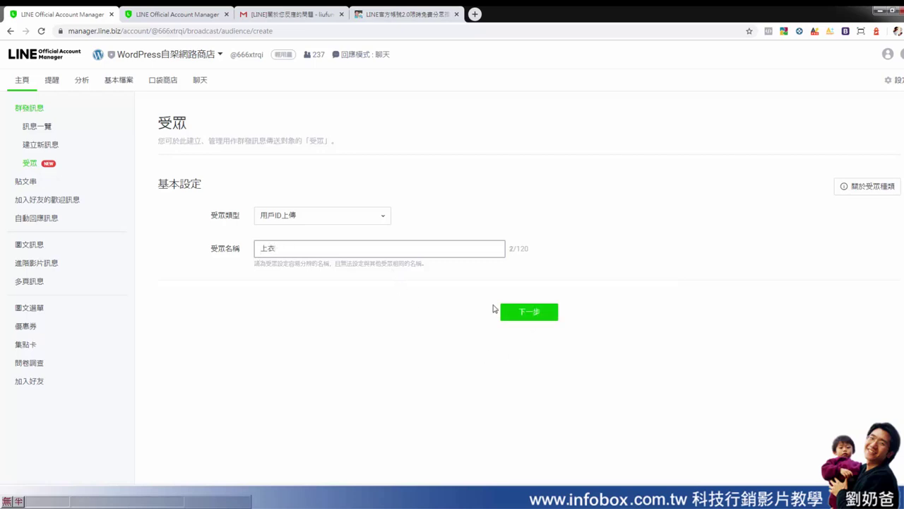
{"action": "left_click", "coordinate": [551, 313]}
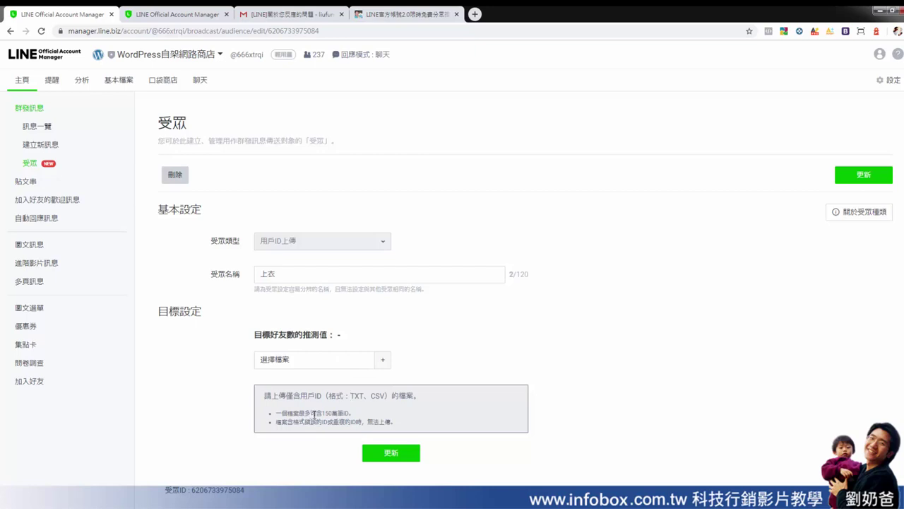
- Open the file selection for the user ID upload, cancel it, and delete the 上衣 audience
{"action": "left_click", "coordinate": [353, 362]}
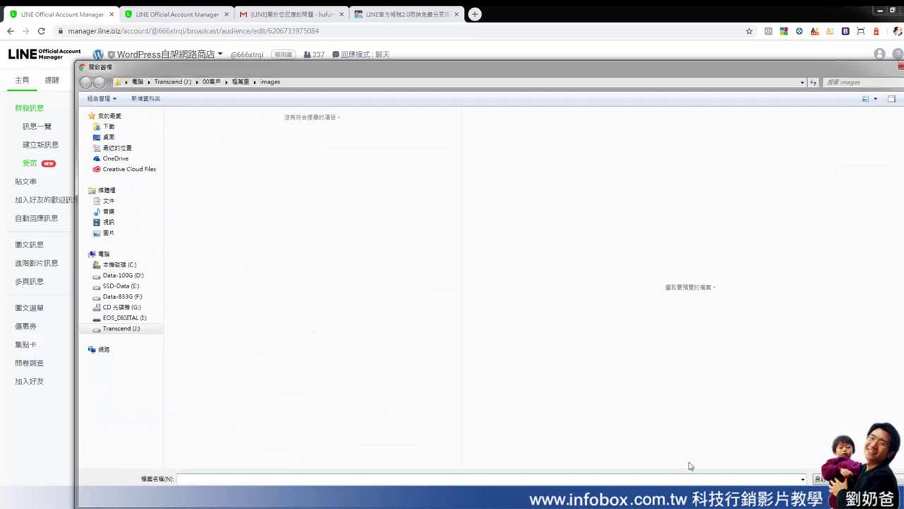
{"action": "key", "text": "Escape"}
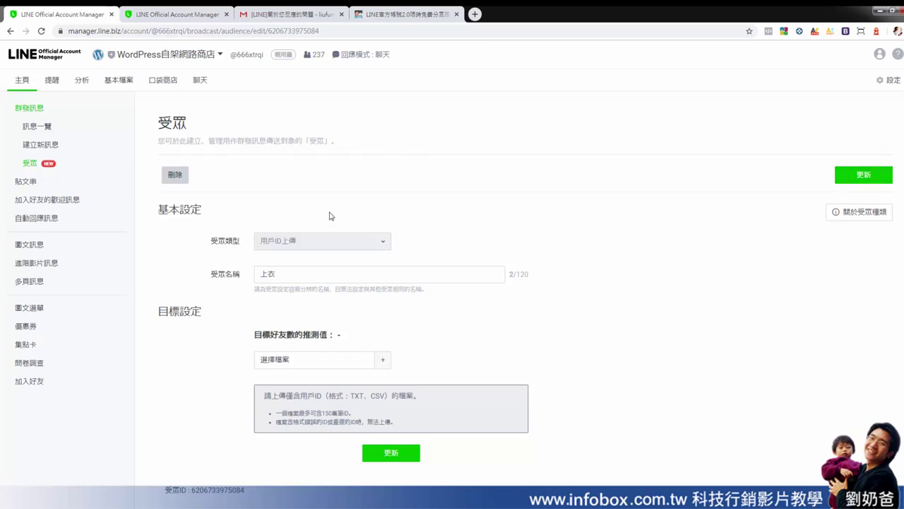
{"action": "left_click", "coordinate": [182, 179]}
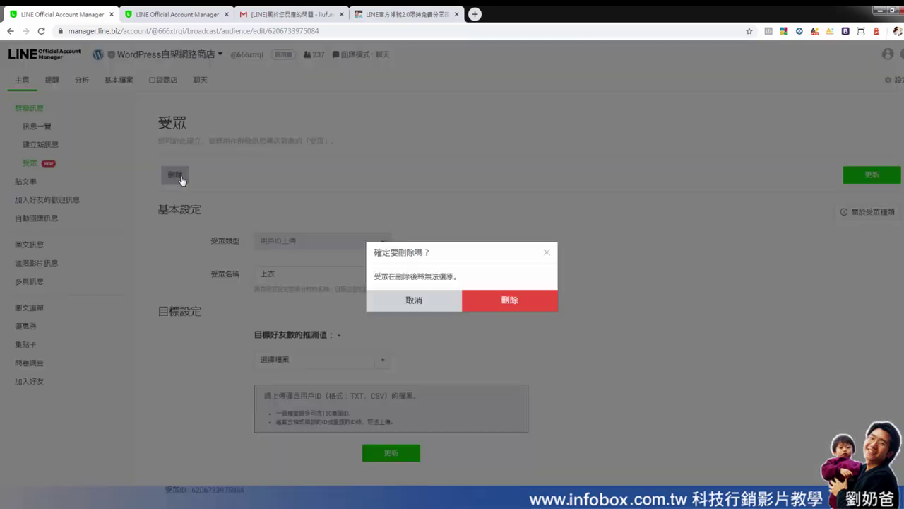
{"action": "left_click", "coordinate": [504, 308]}
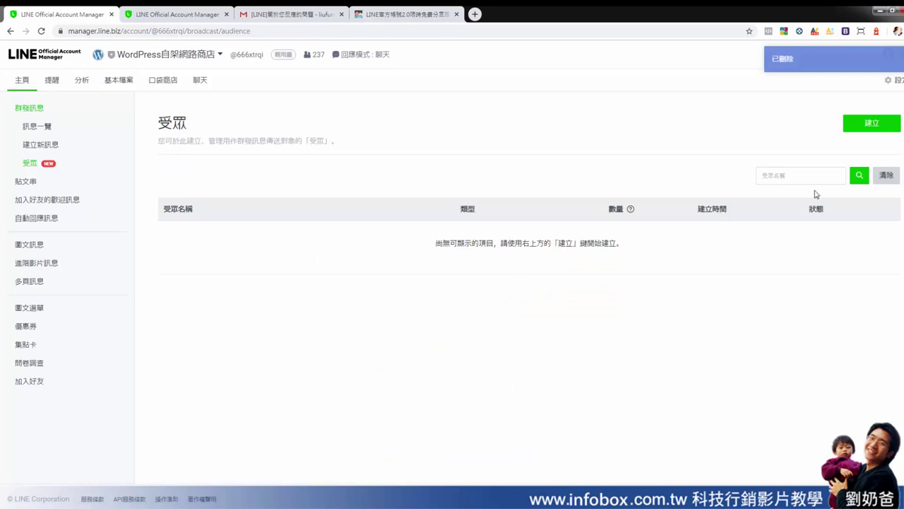
- Start another audience in the WordPress自架網路商店 account with the type 點擊再行銷
{"action": "left_click", "coordinate": [864, 126]}
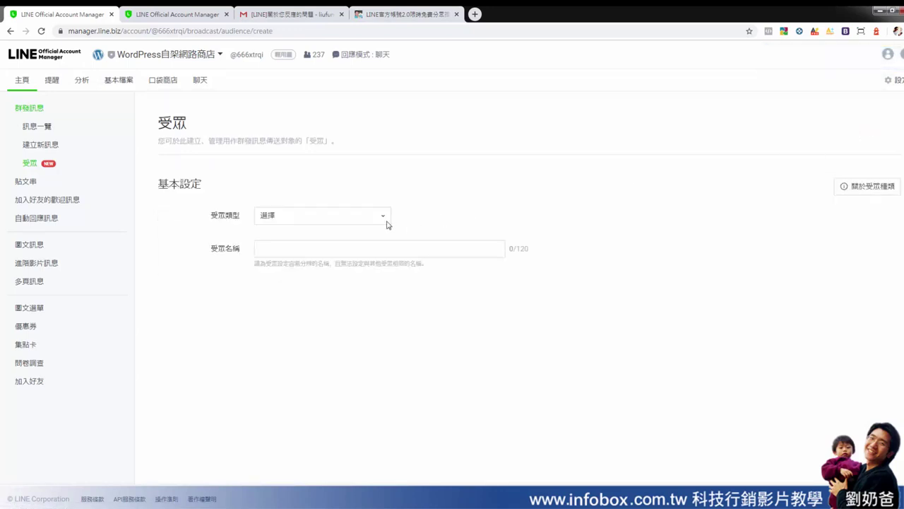
{"action": "left_click", "coordinate": [363, 219]}
{"action": "left_click", "coordinate": [336, 253]}
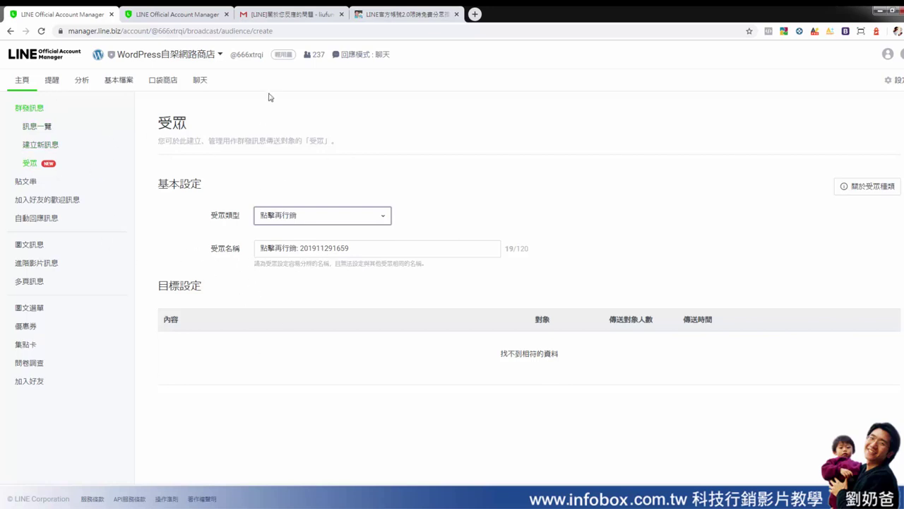
- Switch to the 昇捷科技 official account, leaving the unsaved audience form
{"action": "left_click", "coordinate": [203, 56]}
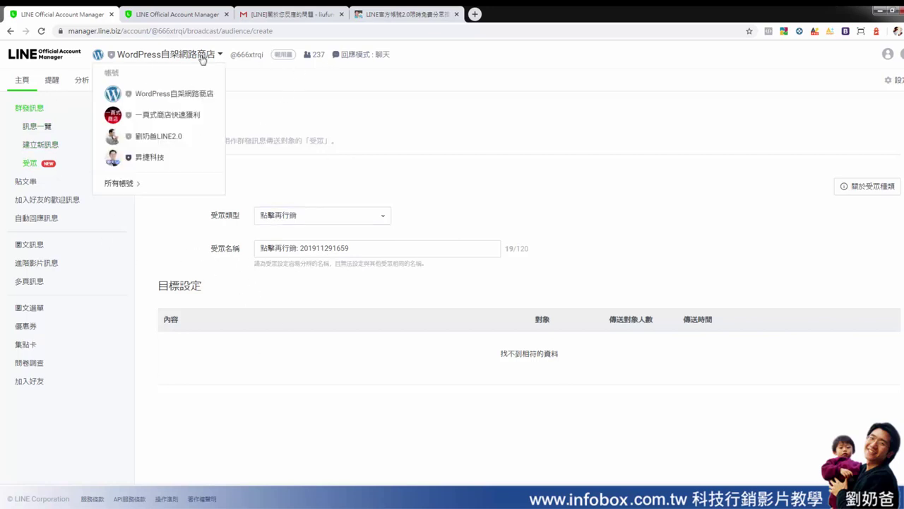
{"action": "left_click", "coordinate": [150, 158]}
{"action": "left_click", "coordinate": [494, 292]}
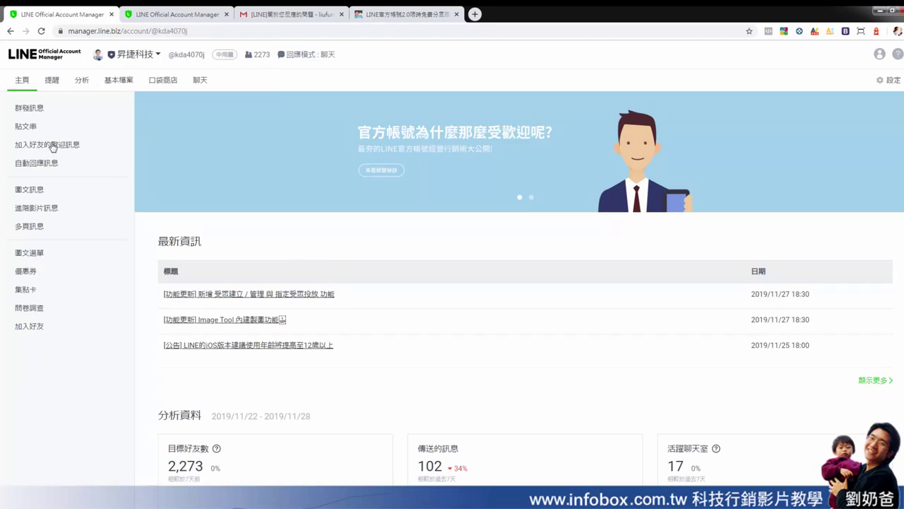
- Open the 受眾 list under 群發訊息 and start a new audience of type 點擊再行銷
{"action": "left_click", "coordinate": [32, 109]}
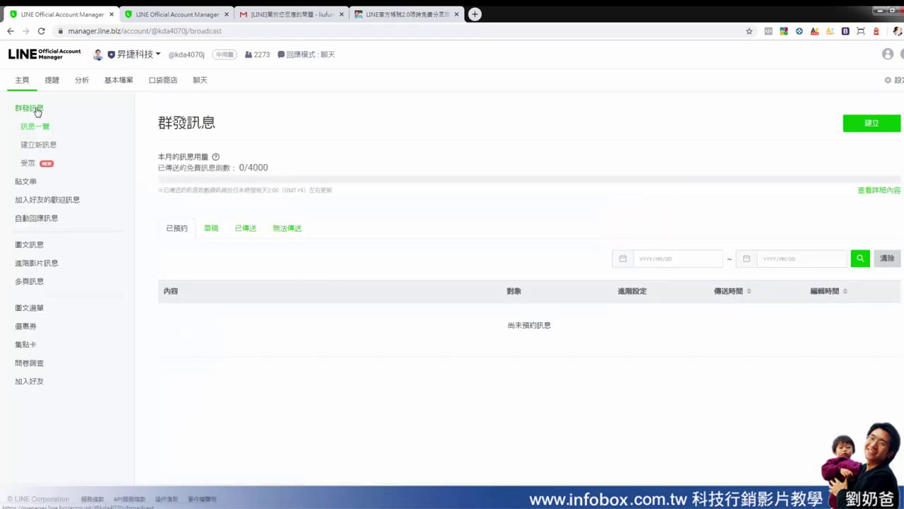
{"action": "left_click", "coordinate": [39, 165]}
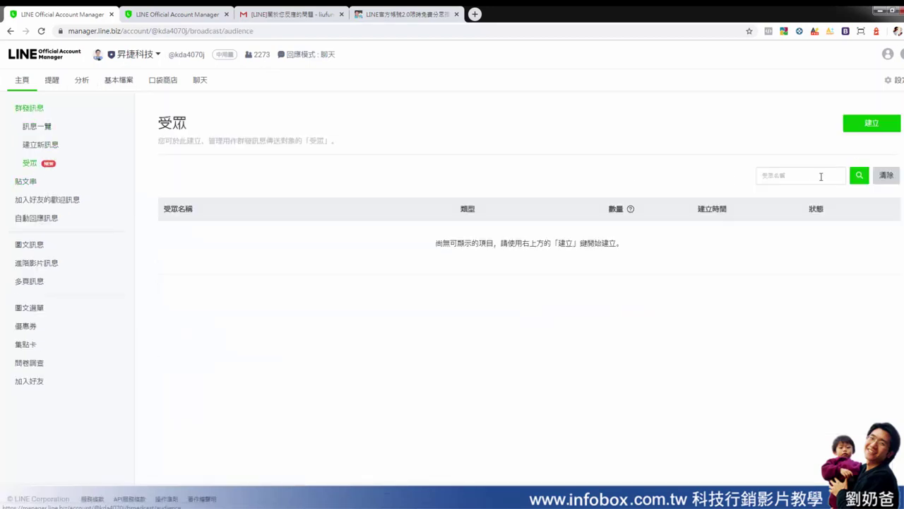
{"action": "left_click", "coordinate": [872, 125]}
{"action": "left_click", "coordinate": [373, 216]}
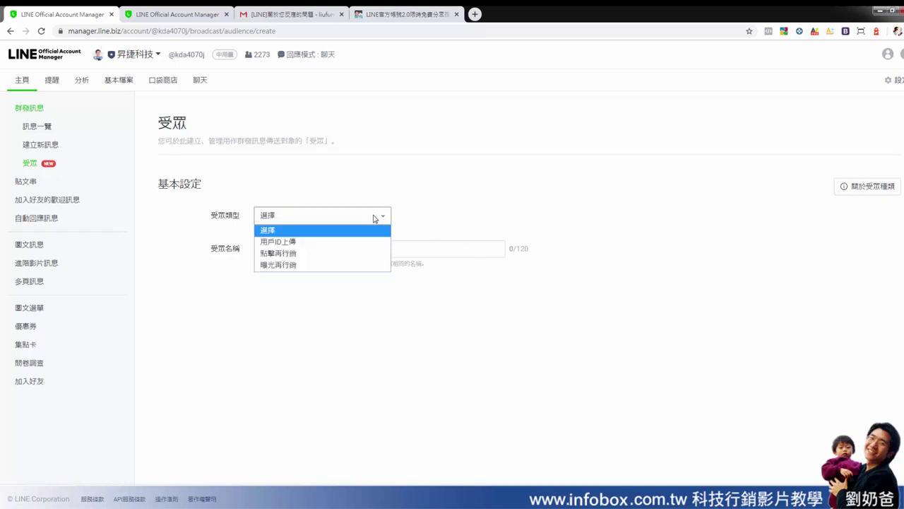
{"action": "left_click", "coordinate": [307, 255]}
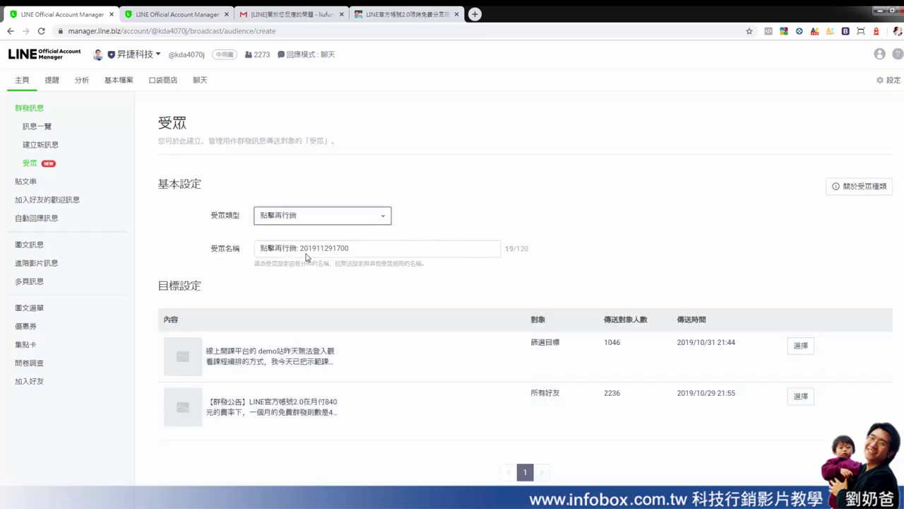
{"action": "left_click_drag", "start_coordinate": [376, 248], "coordinate": [244, 250]}
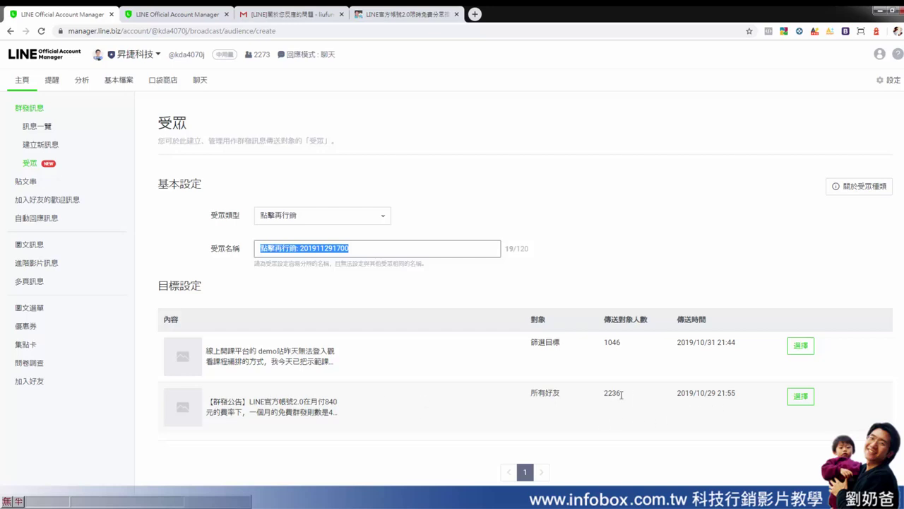
{"action": "left_click", "coordinate": [802, 399]}
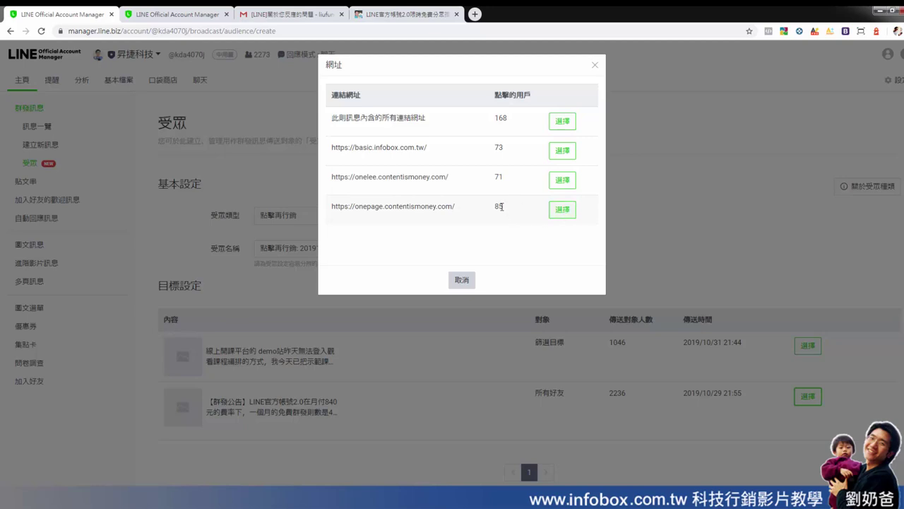
{"action": "left_click", "coordinate": [561, 211]}
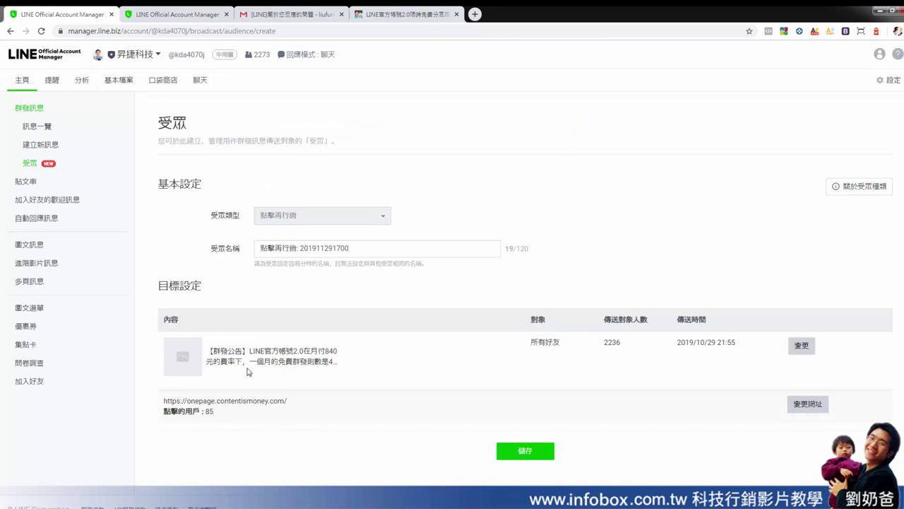
- Name the click-retargeting audience 線上開課平台 and save it
{"action": "triple_click", "coordinate": [363, 245]}
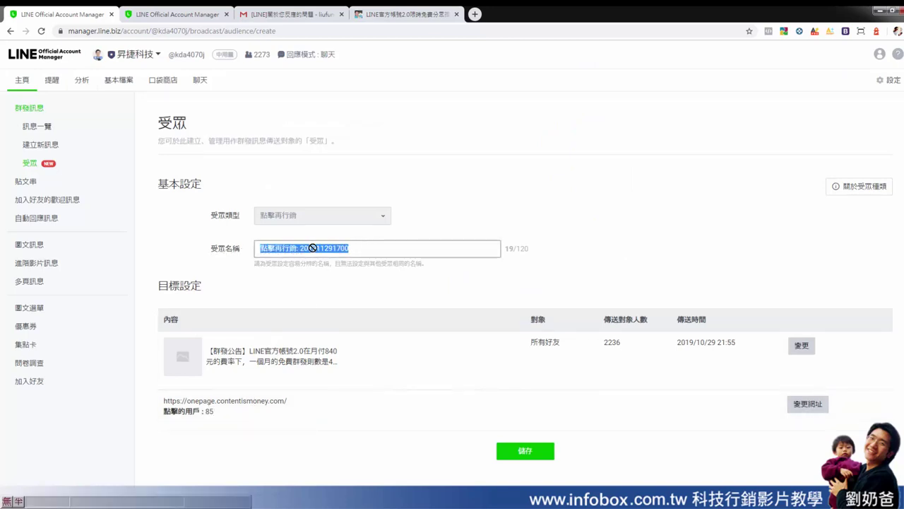
{"action": "type", "text": "網"}
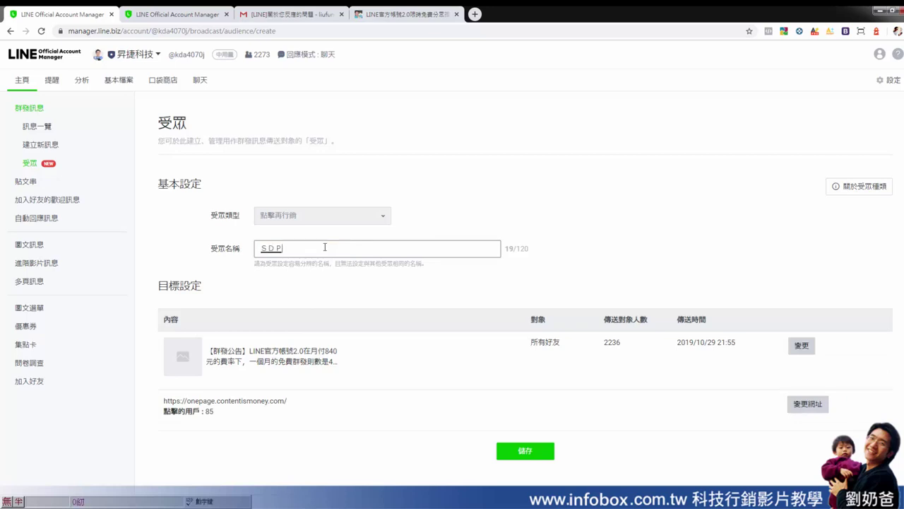
{"action": "type", "text": "上"}
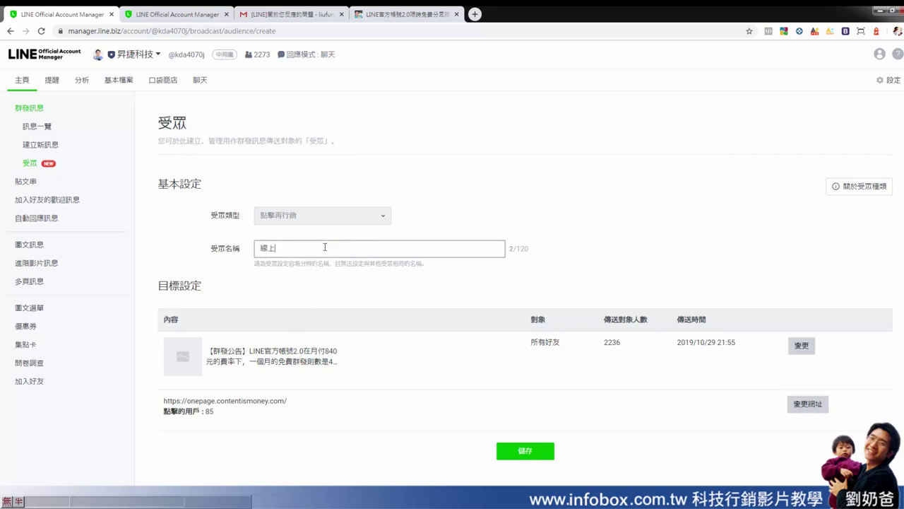
{"action": "type", "text": "開課平台"}
{"action": "left_click", "coordinate": [511, 455]}
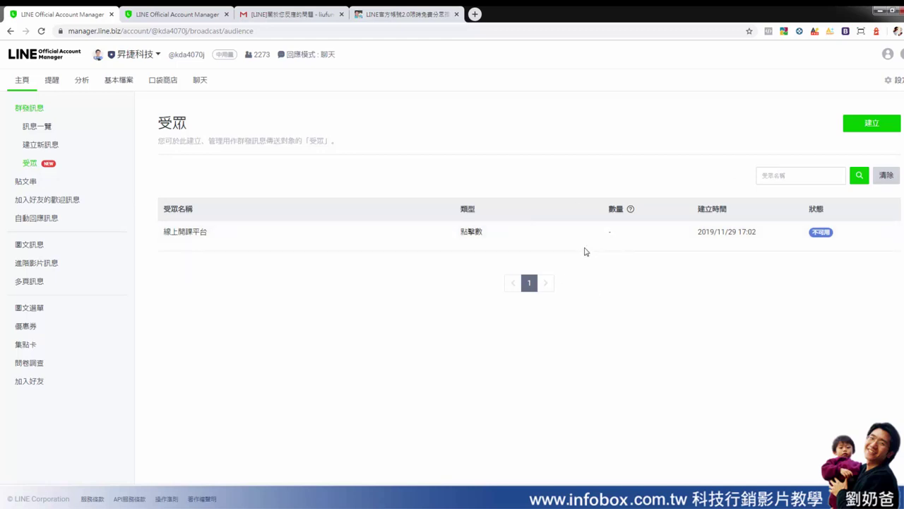
{"action": "left_click", "coordinate": [870, 123]}
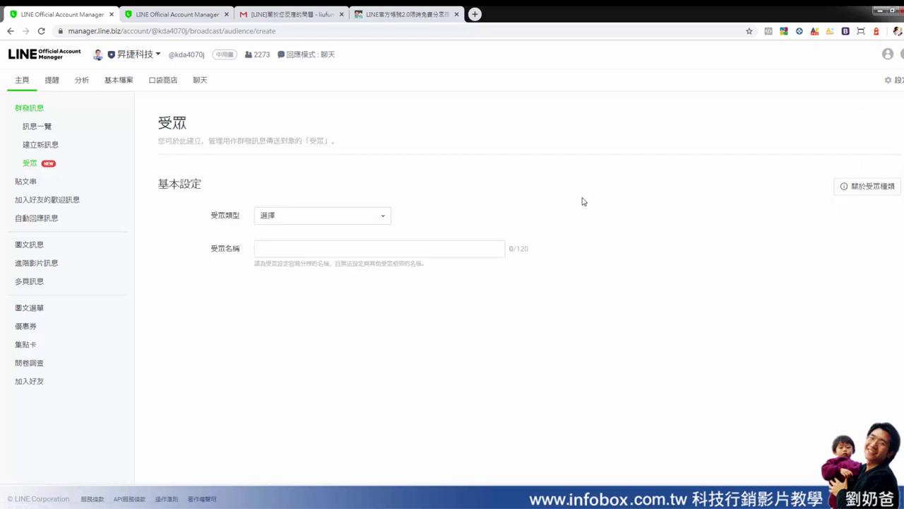
{"action": "left_click", "coordinate": [296, 217]}
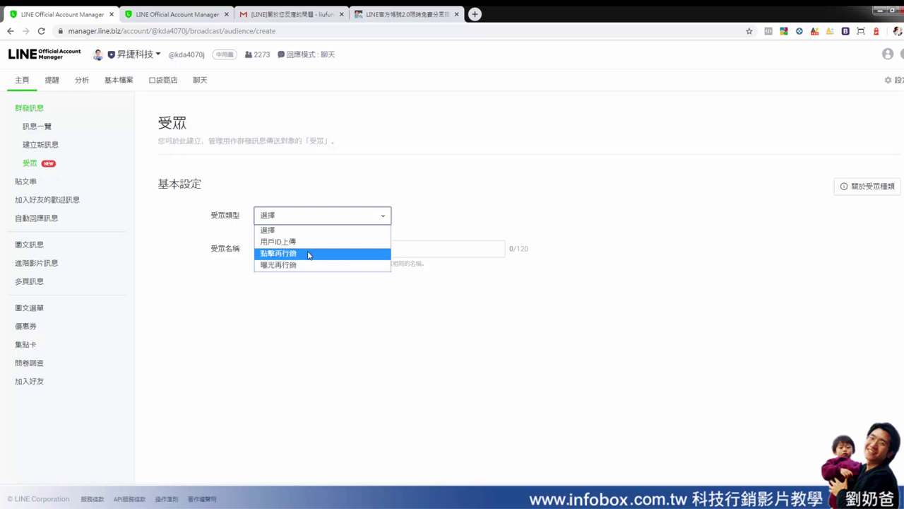
{"action": "left_click", "coordinate": [313, 252]}
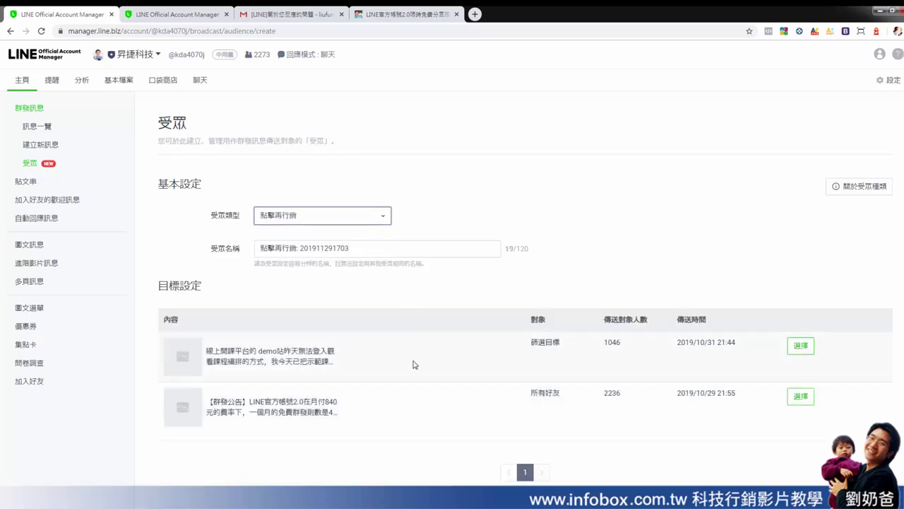
{"action": "left_click", "coordinate": [806, 348]}
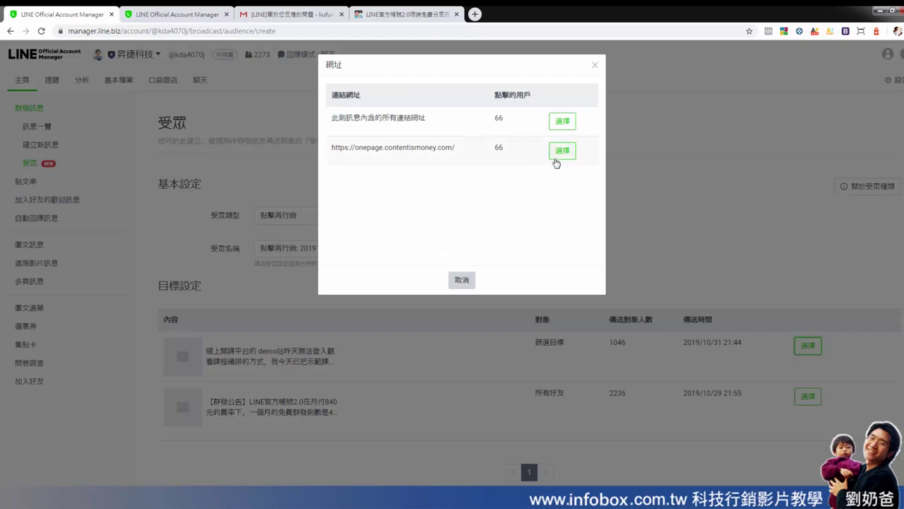
{"action": "left_click", "coordinate": [563, 152]}
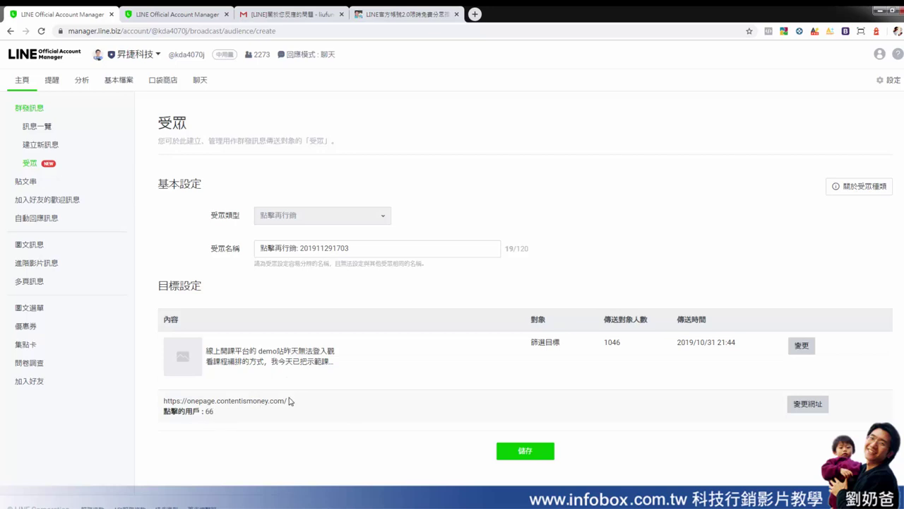
- Name the second click-retargeting audience 開課平台2 and save it
{"action": "triple_click", "coordinate": [255, 250]}
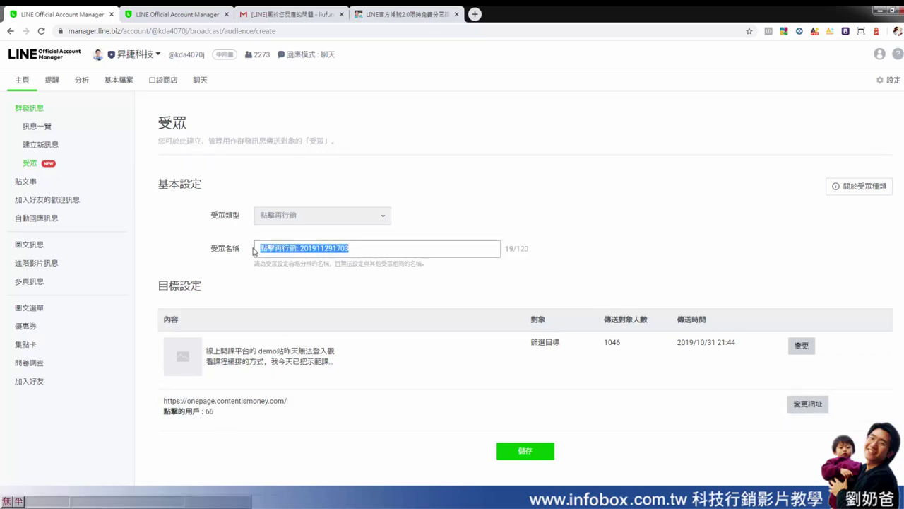
{"action": "type", "text": "開課平台2"}
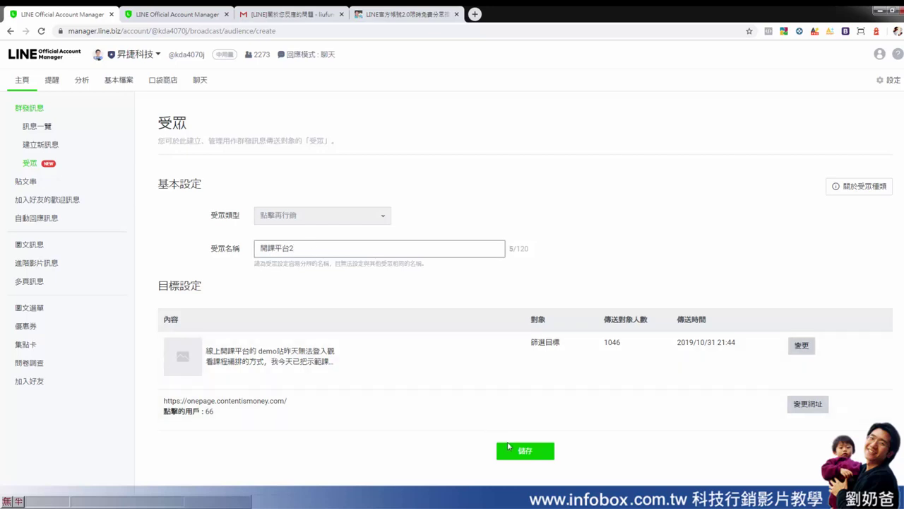
{"action": "left_click", "coordinate": [509, 446]}
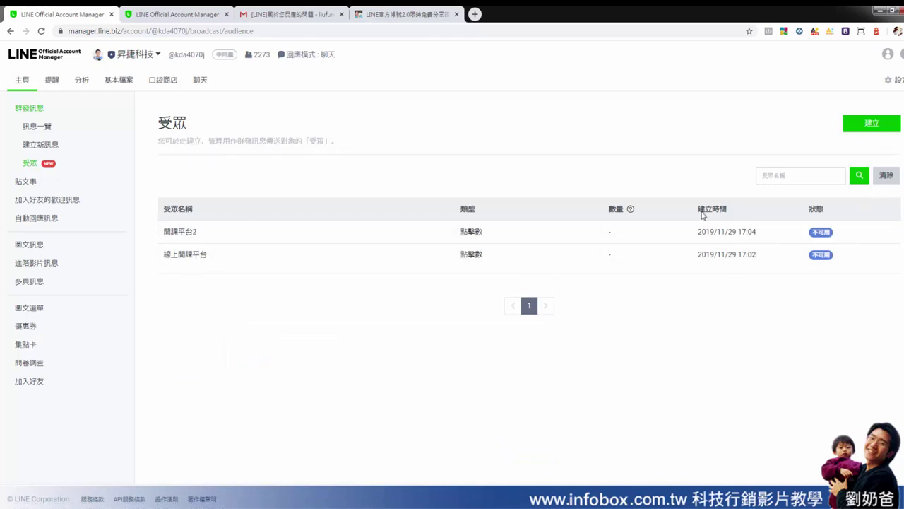
- Start a new broadcast message sent to 篩選目標 and check which audiences can be added, without adding one
{"action": "left_click", "coordinate": [33, 145]}
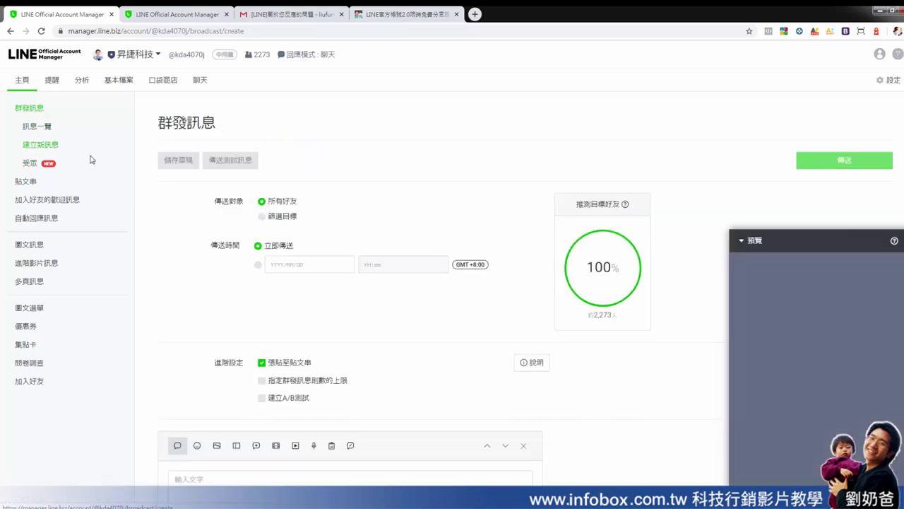
{"action": "left_click", "coordinate": [262, 217]}
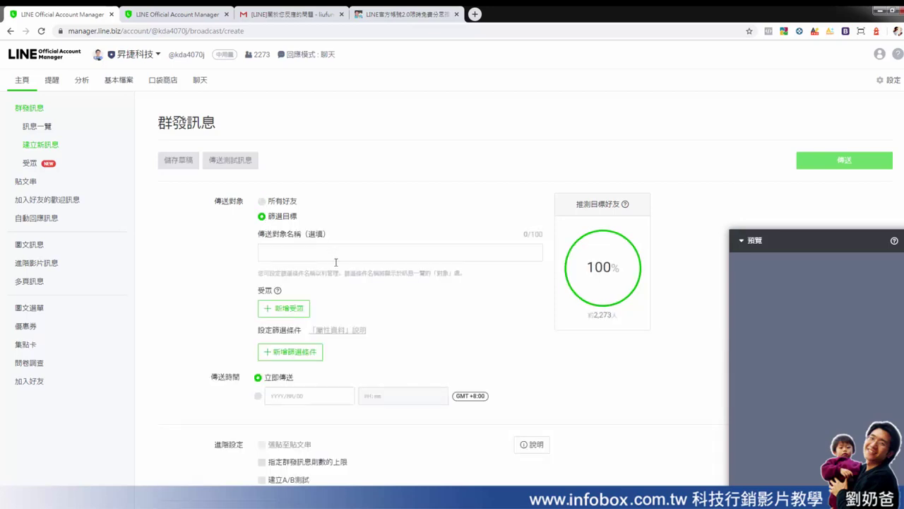
{"action": "left_click", "coordinate": [294, 310]}
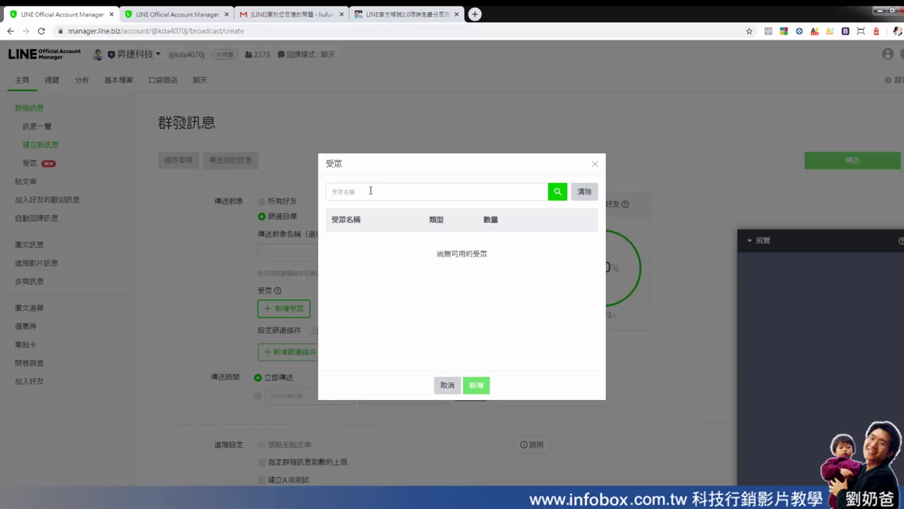
{"action": "left_click", "coordinate": [401, 191]}
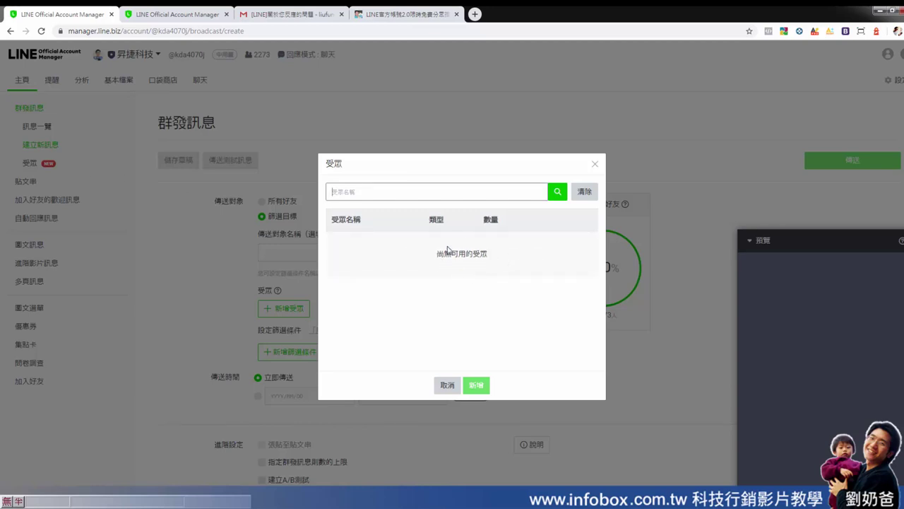
{"action": "left_click", "coordinate": [482, 401]}
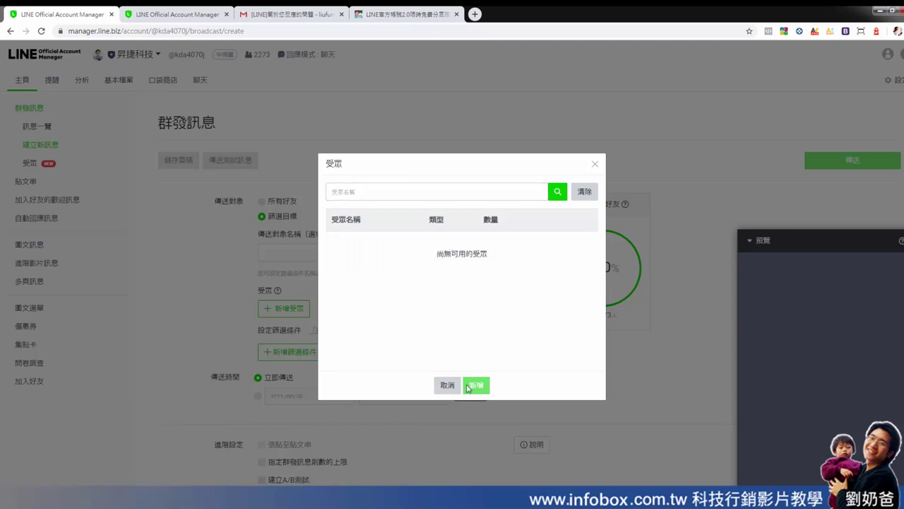
{"action": "left_click", "coordinate": [597, 168]}
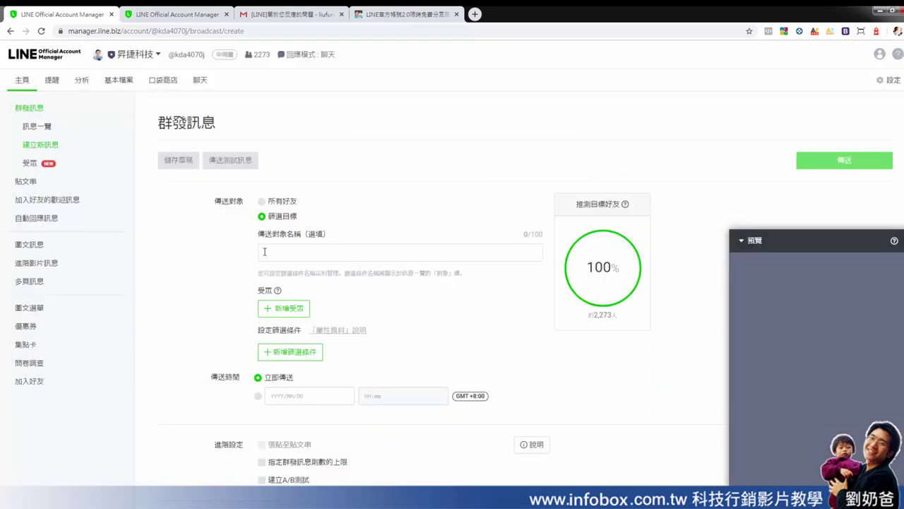
{"action": "scroll", "coordinate": [390, 220], "scroll_direction": "down", "scroll_amount": 2}
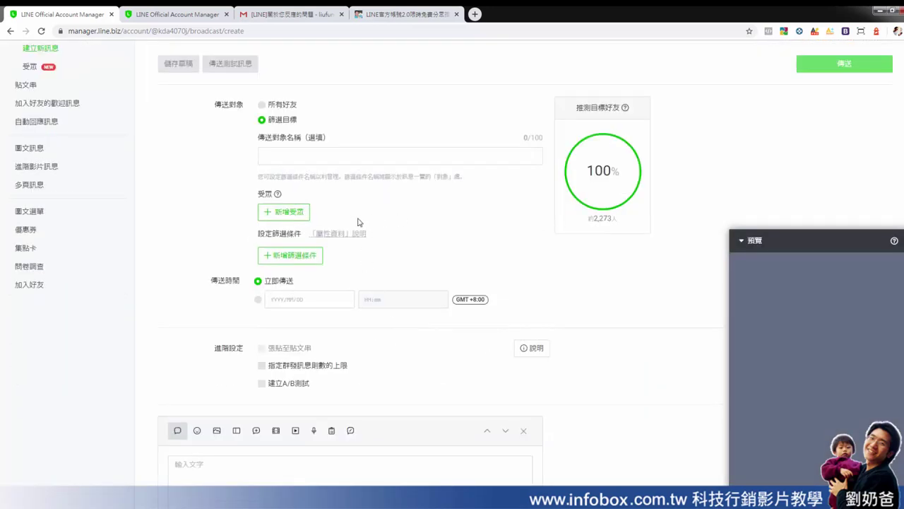
{"action": "scroll", "coordinate": [417, 333], "scroll_direction": "down", "scroll_amount": 3}
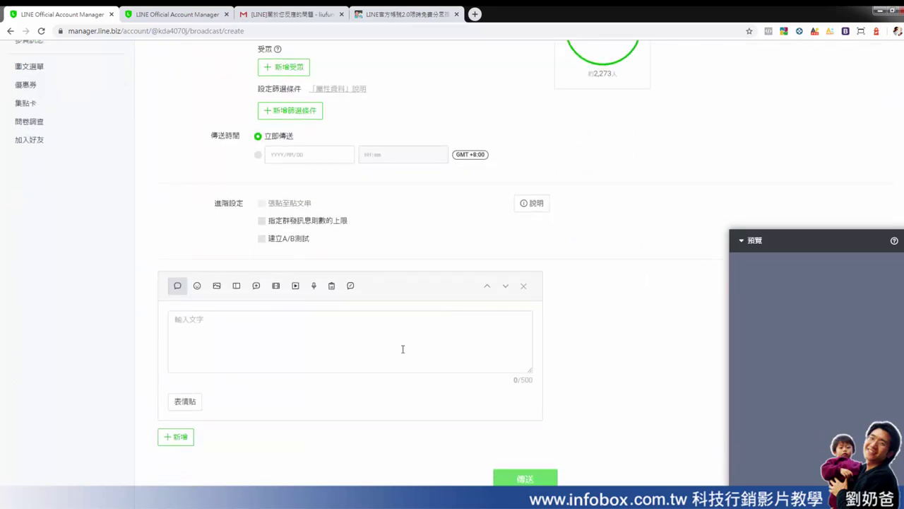
{"action": "scroll", "coordinate": [384, 339], "scroll_direction": "up", "scroll_amount": 4}
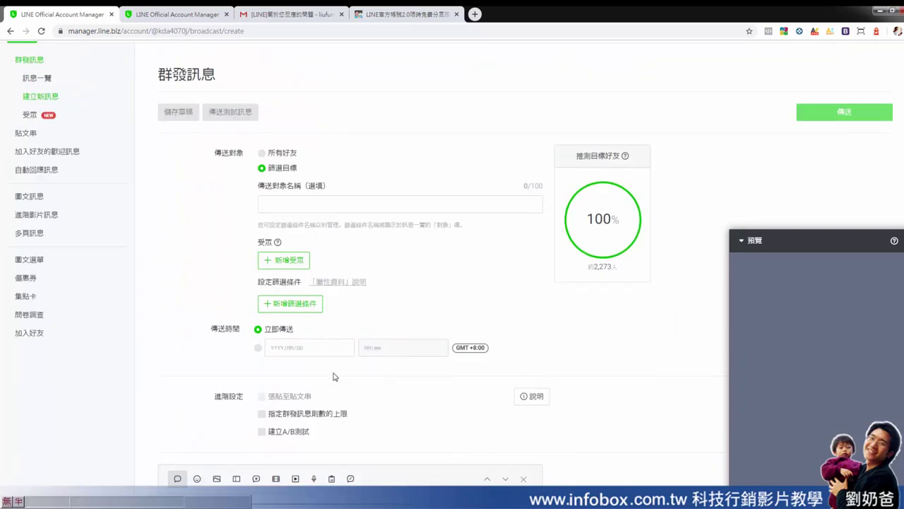
{"action": "scroll", "coordinate": [340, 242], "scroll_direction": "up", "scroll_amount": 1}
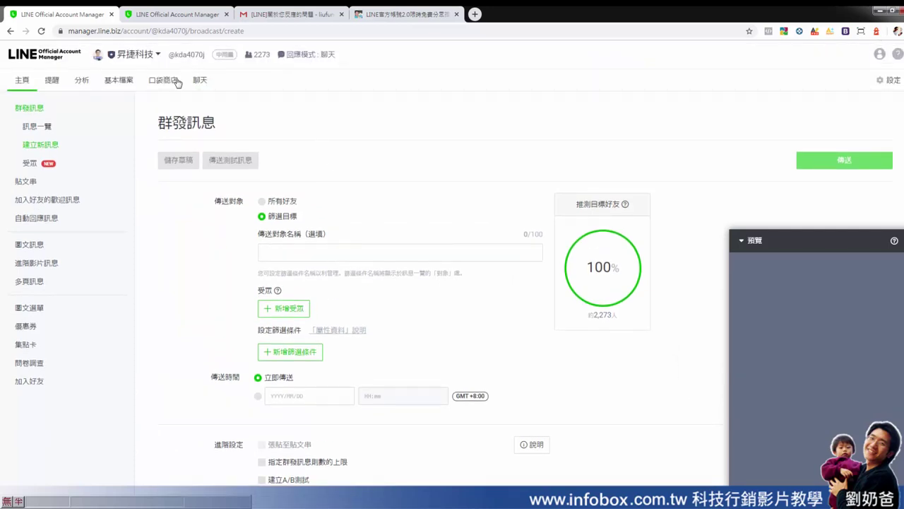
- Return to the 受眾 list and start a new audience of type 用戶ID上傳
{"action": "left_click", "coordinate": [30, 163]}
{"action": "left_click", "coordinate": [482, 289]}
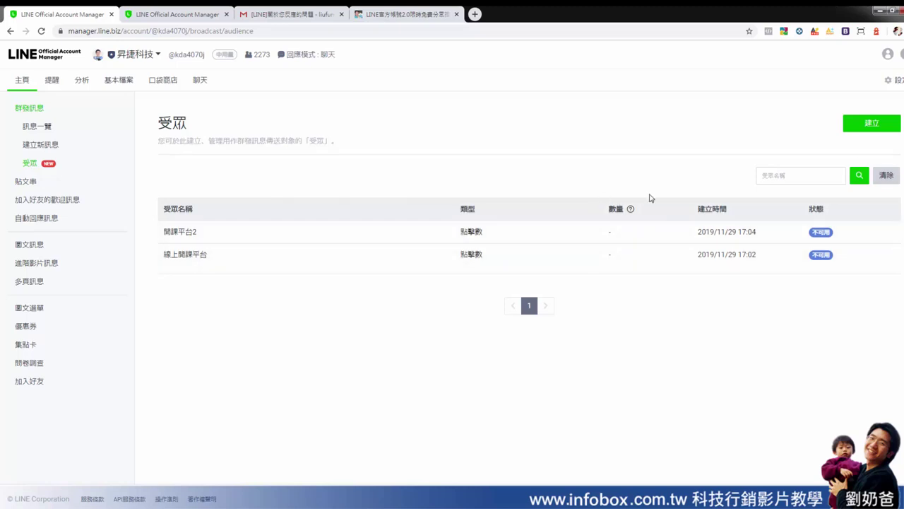
{"action": "left_click", "coordinate": [858, 126]}
{"action": "left_click", "coordinate": [366, 215]}
{"action": "left_click", "coordinate": [330, 241]}
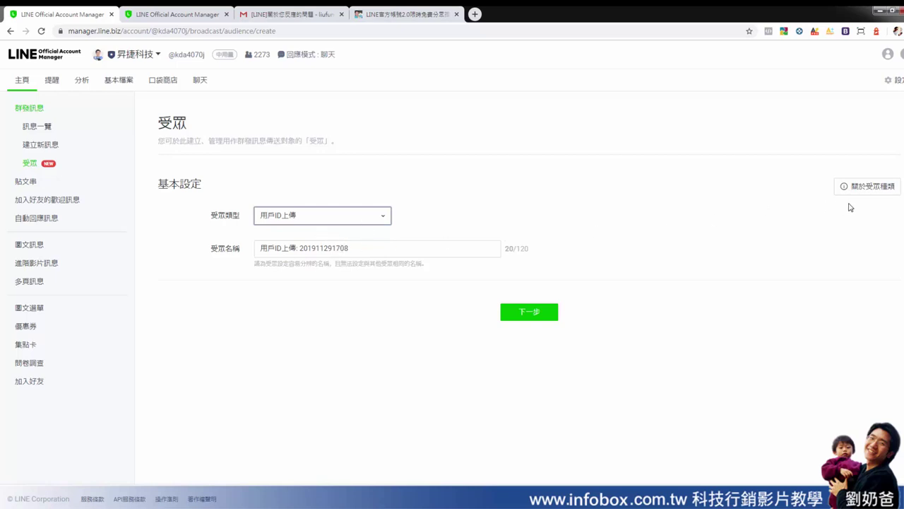
- Read the 用戶ID上傳 description in the audience type explanation and open its LINE Developers link
{"action": "left_click", "coordinate": [873, 189]}
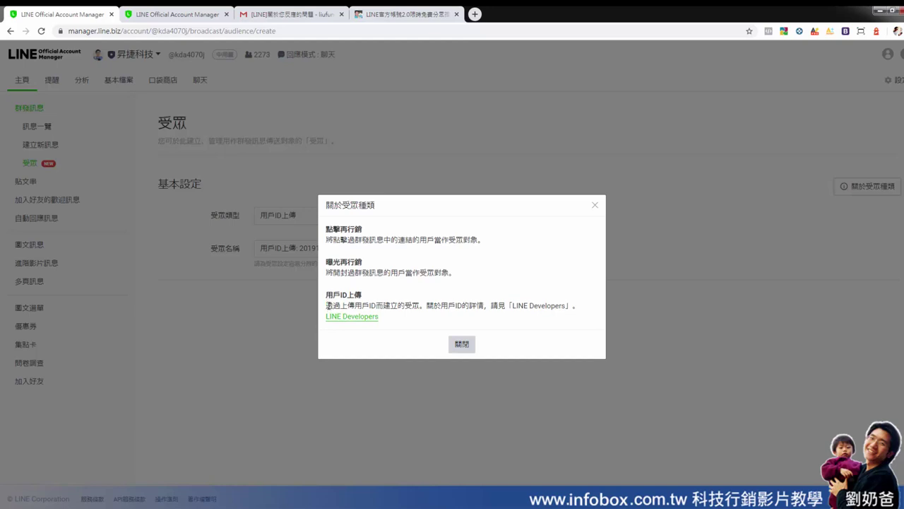
{"action": "left_click_drag", "start_coordinate": [328, 305], "coordinate": [569, 307]}
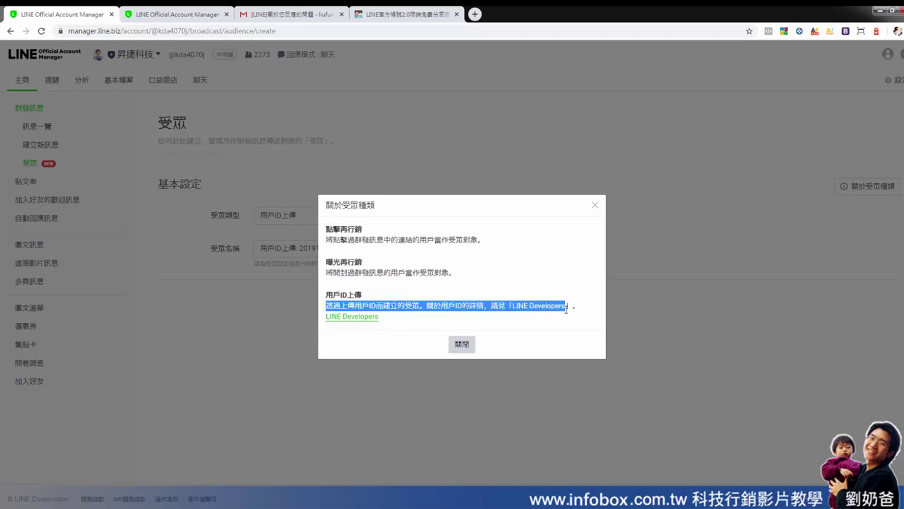
{"action": "left_click", "coordinate": [366, 317]}
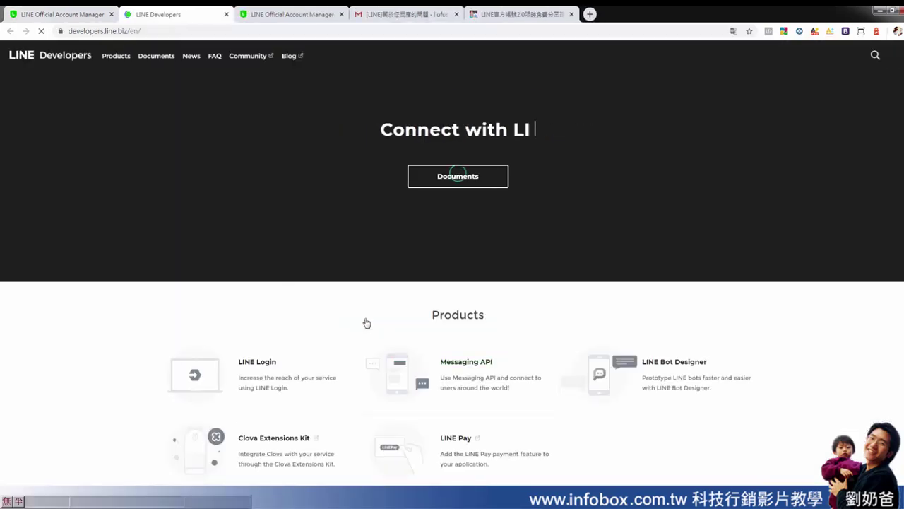
- Look over the LINE Developers product overview and examine how the Messaging API page describes push and reply messages
{"action": "scroll", "coordinate": [546, 212], "scroll_direction": "down", "scroll_amount": 4}
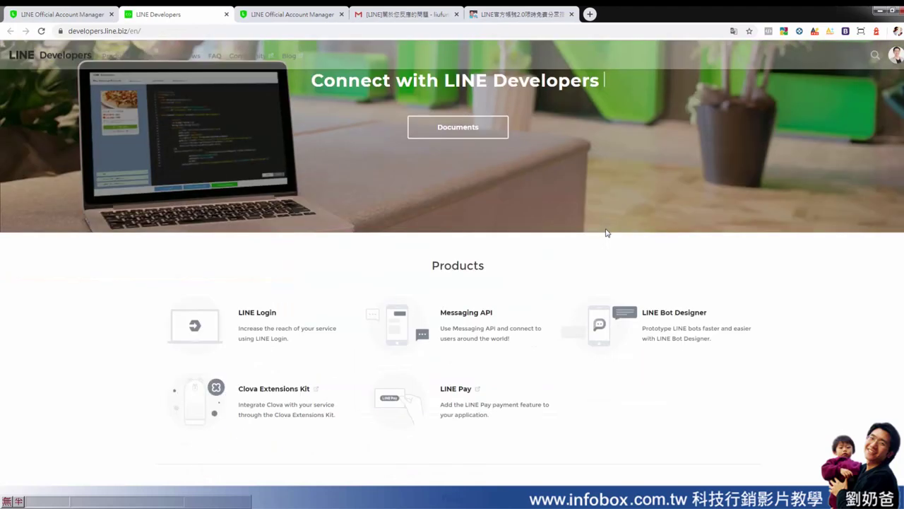
{"action": "scroll", "coordinate": [516, 301], "scroll_direction": "down", "scroll_amount": 2}
{"action": "scroll", "coordinate": [488, 318], "scroll_direction": "up", "scroll_amount": 6}
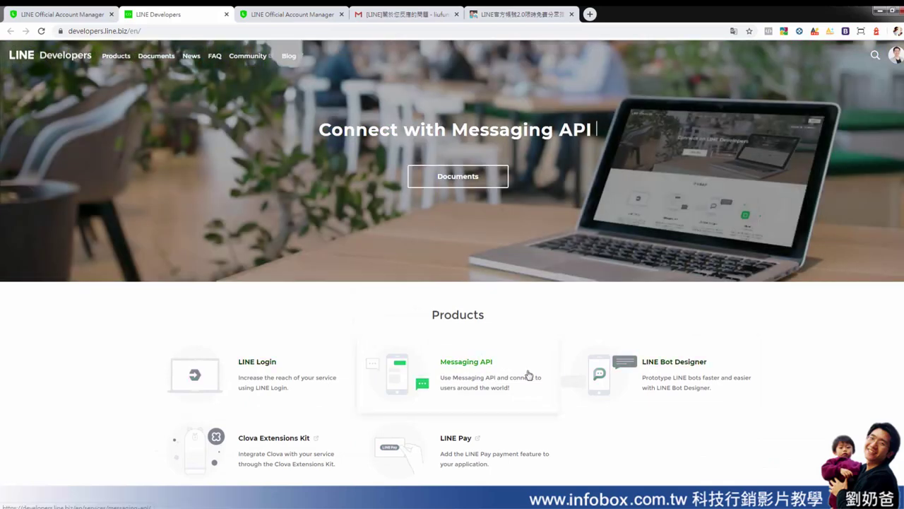
{"action": "left_click", "coordinate": [528, 374]}
{"action": "scroll", "coordinate": [567, 338], "scroll_direction": "down", "scroll_amount": 3}
{"action": "scroll", "coordinate": [558, 342], "scroll_direction": "up", "scroll_amount": 3}
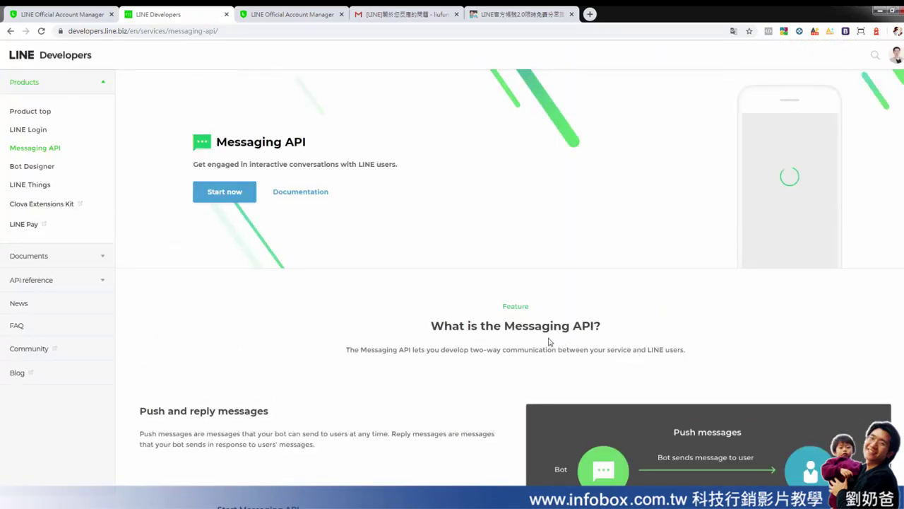
{"action": "left_click", "coordinate": [39, 186]}
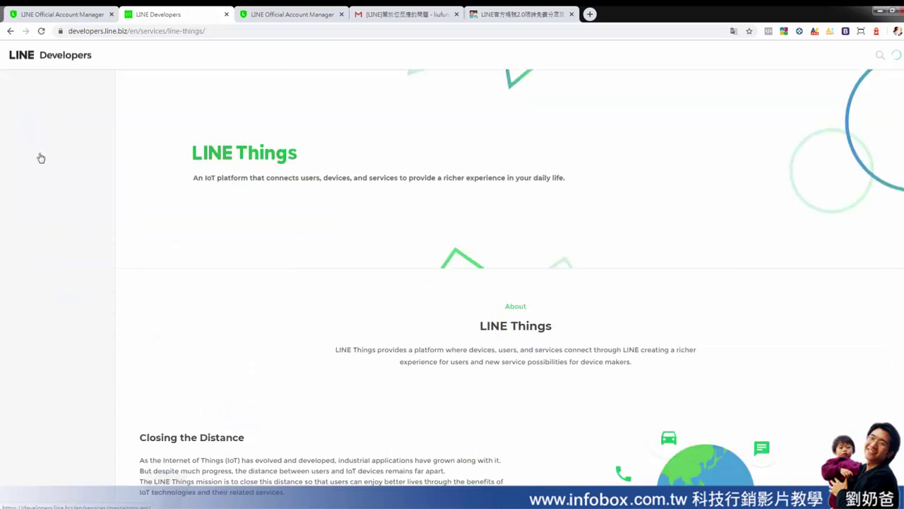
{"action": "left_click", "coordinate": [36, 149]}
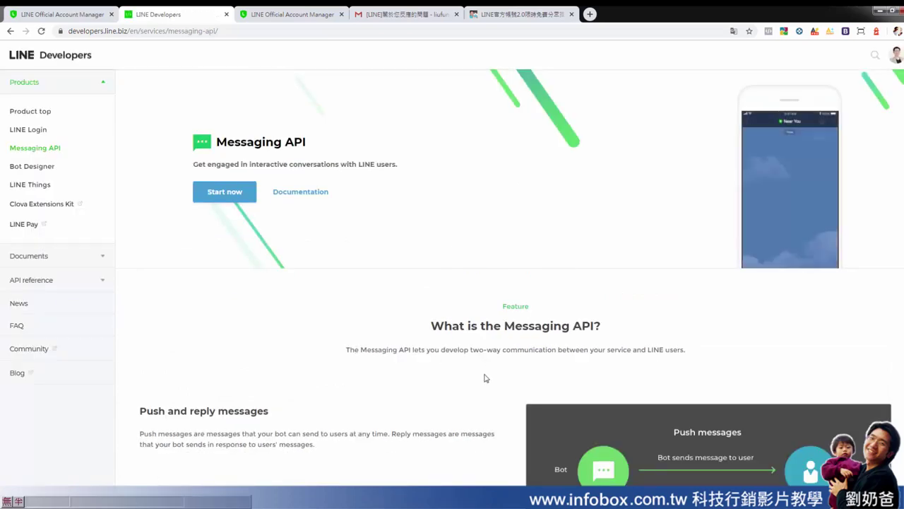
{"action": "scroll", "coordinate": [483, 377], "scroll_direction": "down", "scroll_amount": 5}
{"action": "scroll", "coordinate": [472, 386], "scroll_direction": "up", "scroll_amount": 4}
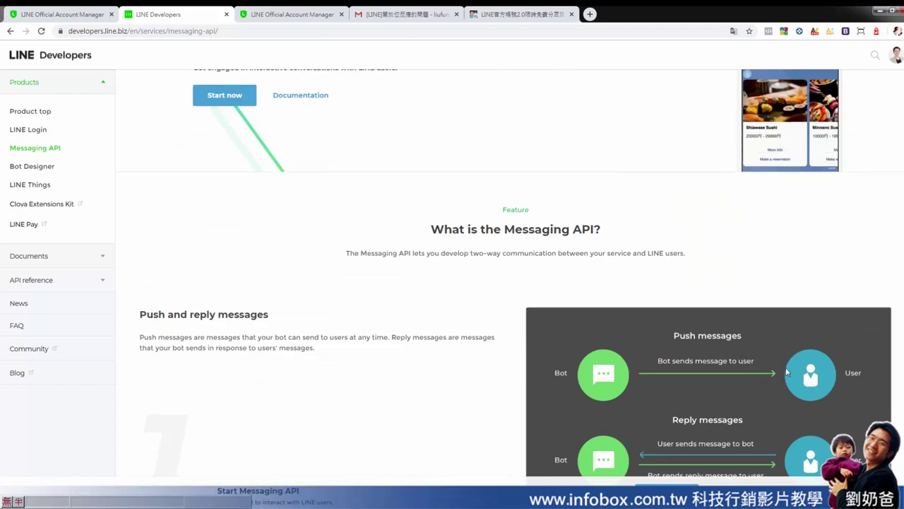
- Switch to the blog article on the LINE官方帳號2.0 add-on and examine its feature comparison table against LINE官方後台
{"action": "left_click", "coordinate": [537, 20]}
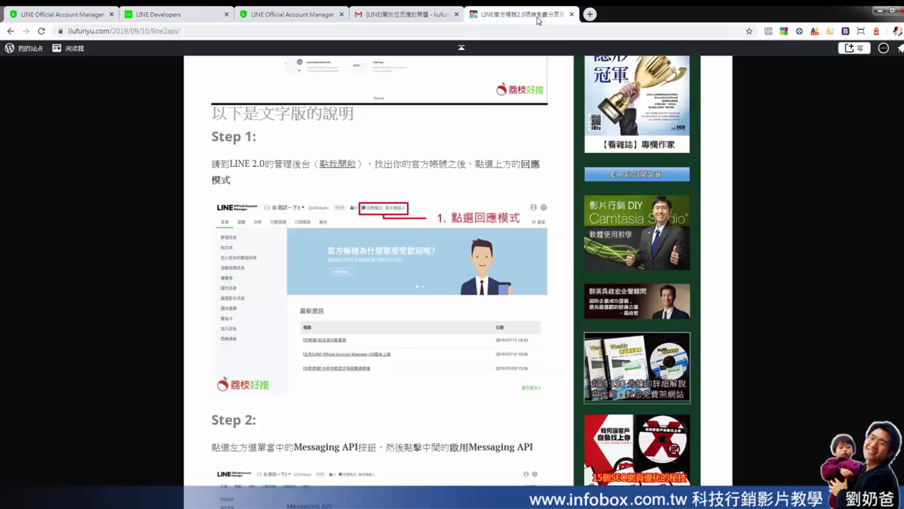
{"action": "scroll", "coordinate": [511, 270], "scroll_direction": "up", "scroll_amount": 15}
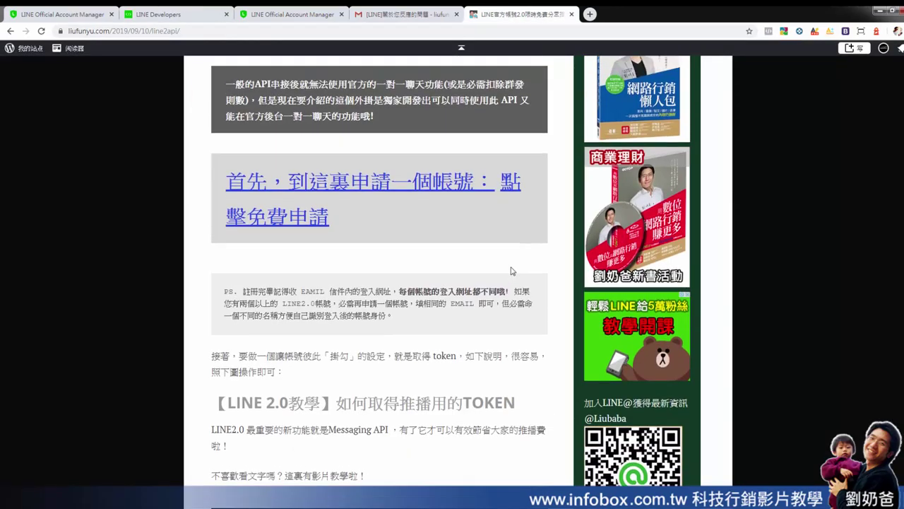
{"action": "scroll", "coordinate": [510, 266], "scroll_direction": "up", "scroll_amount": 2}
{"action": "scroll", "coordinate": [423, 254], "scroll_direction": "down", "scroll_amount": 3}
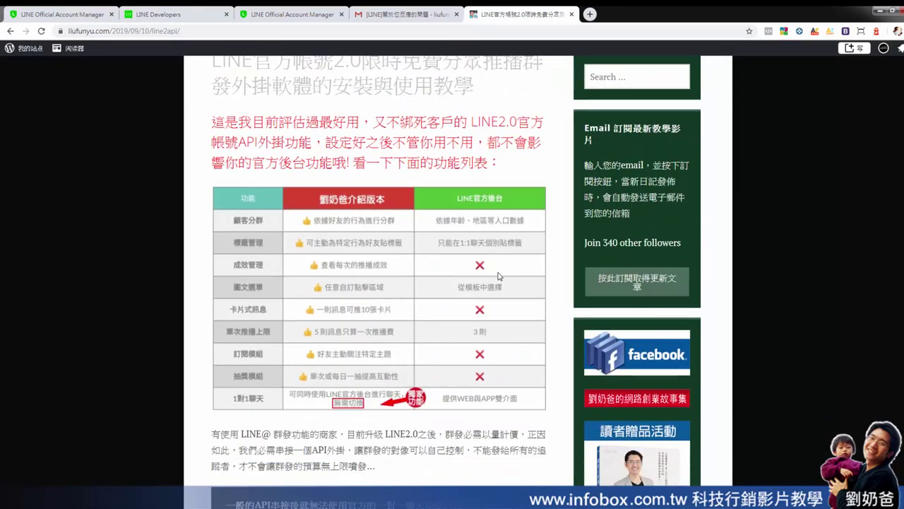
{"action": "scroll", "coordinate": [355, 236], "scroll_direction": "up", "scroll_amount": 3}
{"action": "scroll", "coordinate": [445, 282], "scroll_direction": "down", "scroll_amount": 3}
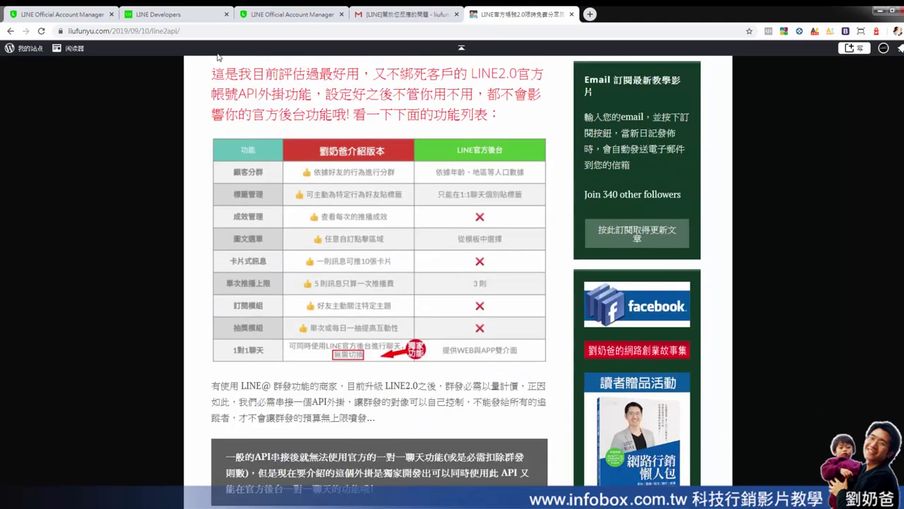
{"action": "left_click", "coordinate": [73, 34]}
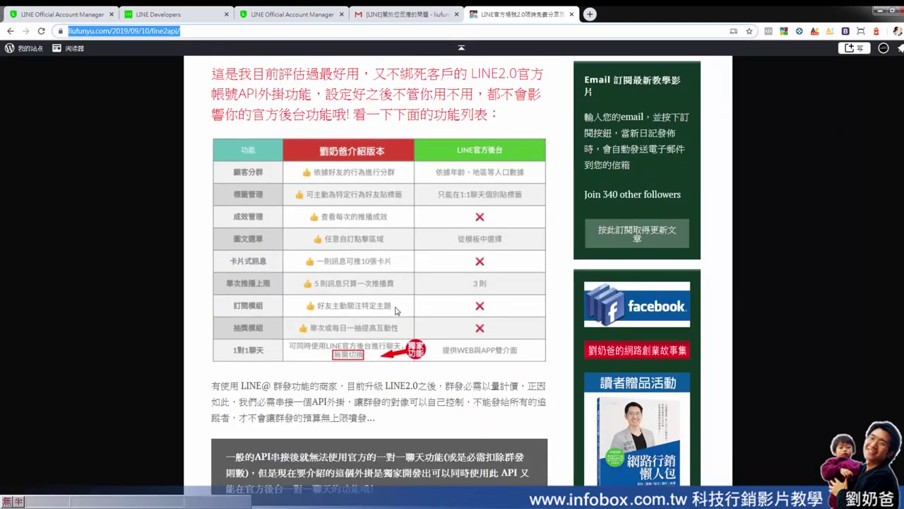
{"action": "scroll", "coordinate": [397, 310], "scroll_direction": "down", "scroll_amount": 3}
{"action": "scroll", "coordinate": [395, 258], "scroll_direction": "up", "scroll_amount": 4}
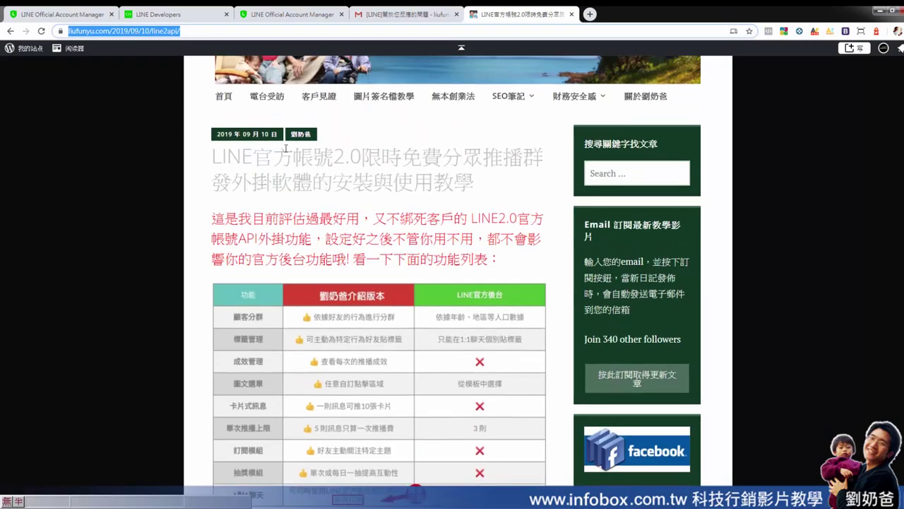
{"action": "scroll", "coordinate": [286, 148], "scroll_direction": "up", "scroll_amount": 1}
- Go to the blog's home page and reopen the LINE官方帳號2.0 add-on tutorial dated 2019 年 09 月 10 日 from its post list
{"action": "left_click", "coordinate": [224, 193]}
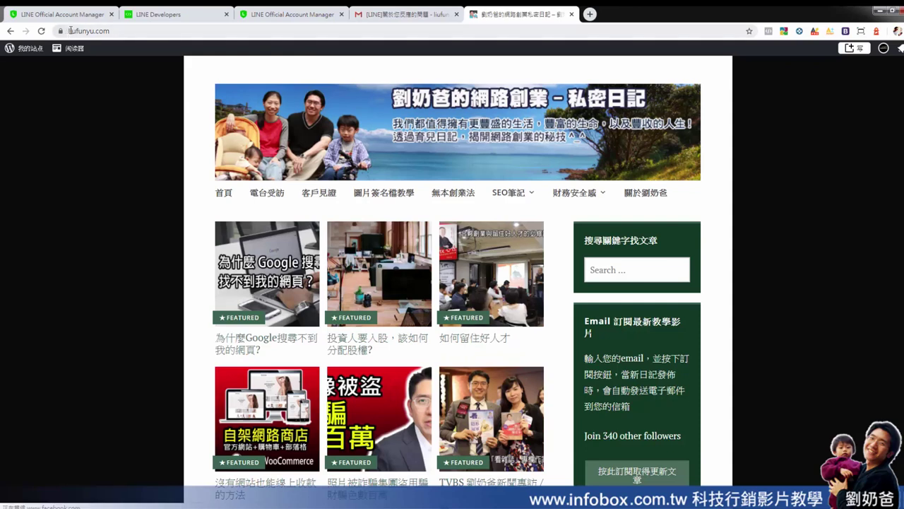
{"action": "left_click", "coordinate": [99, 30]}
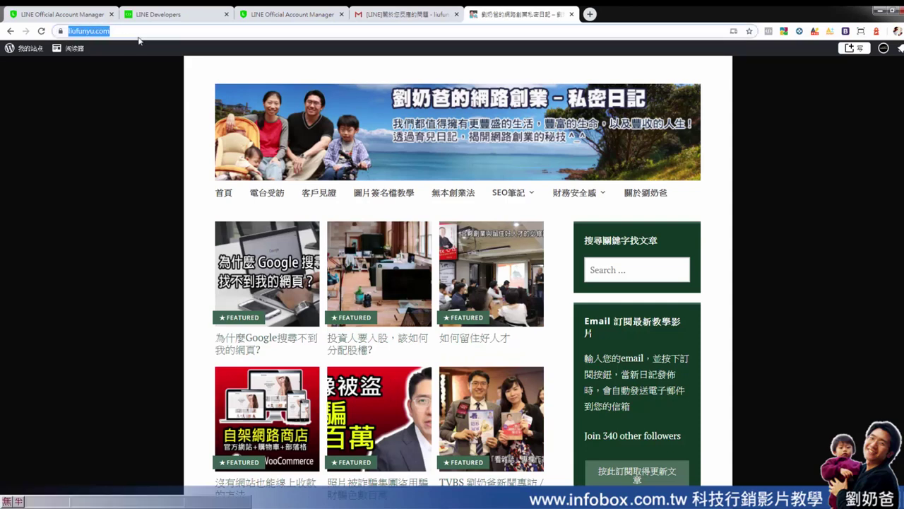
{"action": "scroll", "coordinate": [468, 263], "scroll_direction": "down", "scroll_amount": 2}
{"action": "scroll", "coordinate": [467, 263], "scroll_direction": "down", "scroll_amount": 1}
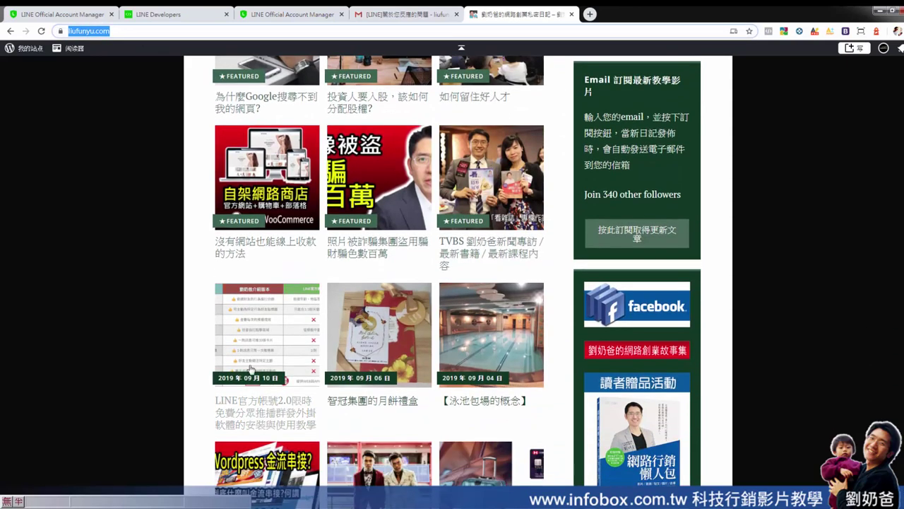
{"action": "left_click", "coordinate": [255, 343]}
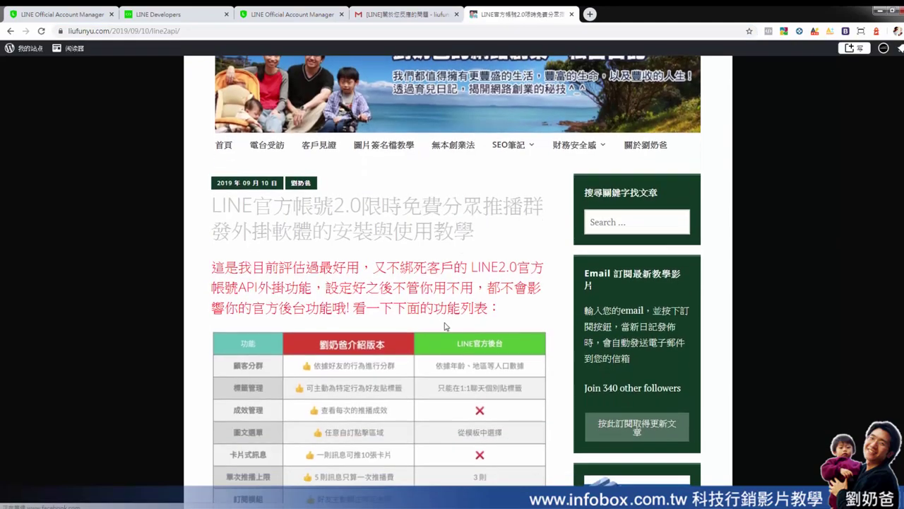
- Skim the article's illustrated steps for enabling the Messaging API and return to its introduction
{"action": "scroll", "coordinate": [452, 328], "scroll_direction": "down", "scroll_amount": 7}
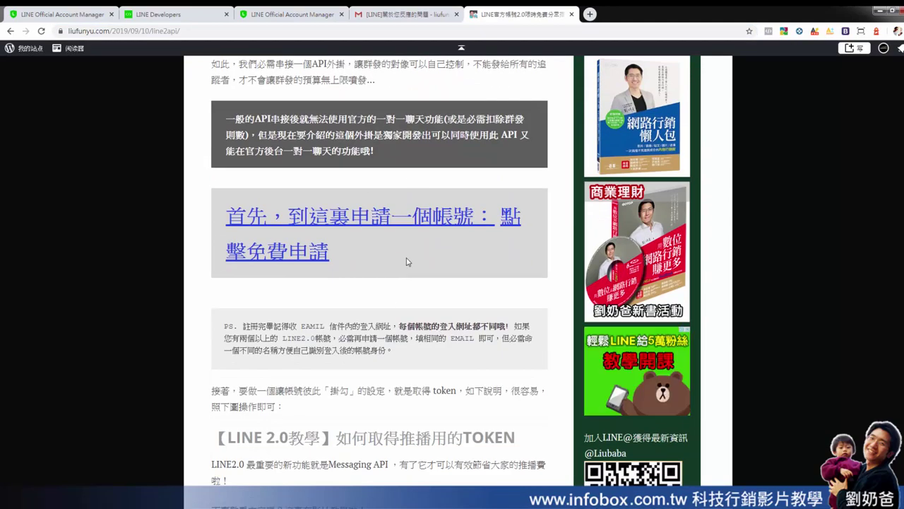
{"action": "scroll", "coordinate": [438, 328], "scroll_direction": "down", "scroll_amount": 5}
{"action": "scroll", "coordinate": [436, 322], "scroll_direction": "down", "scroll_amount": 4}
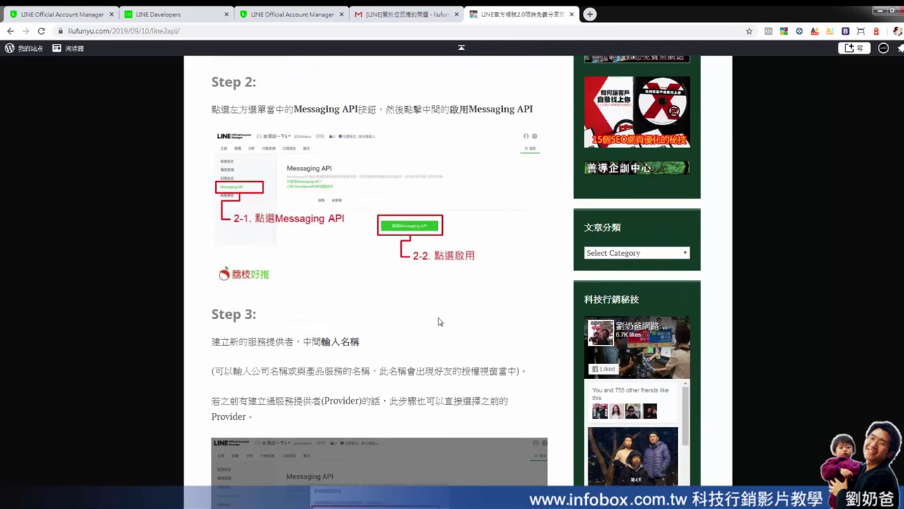
{"action": "scroll", "coordinate": [293, 318], "scroll_direction": "up", "scroll_amount": 2}
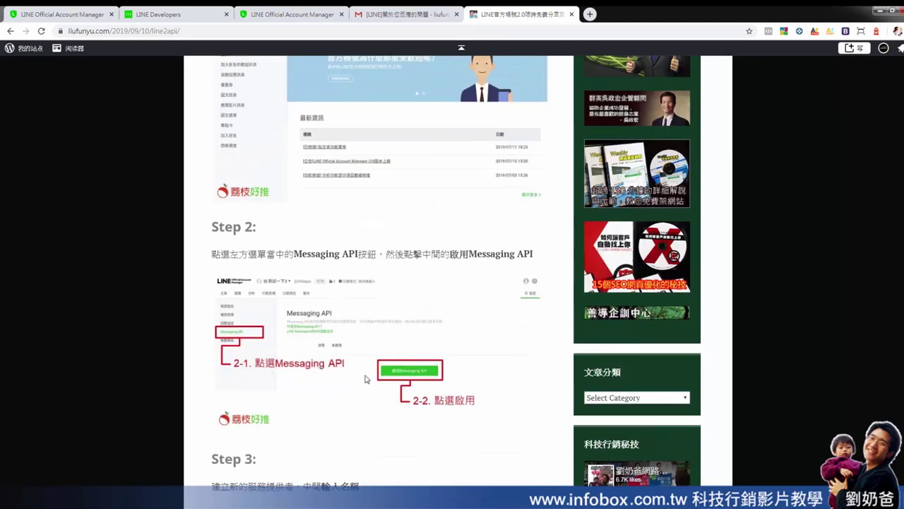
{"action": "scroll", "coordinate": [366, 380], "scroll_direction": "down", "scroll_amount": 12}
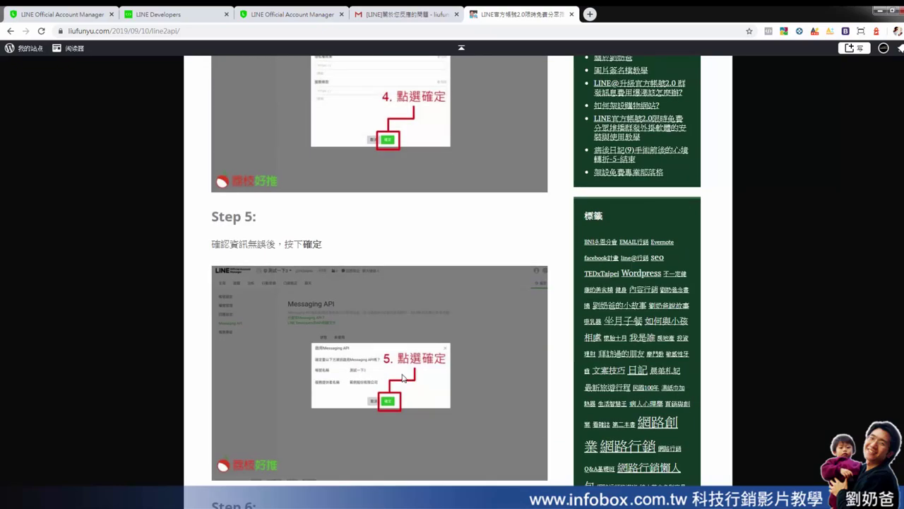
{"action": "scroll", "coordinate": [401, 343], "scroll_direction": "up", "scroll_amount": 15}
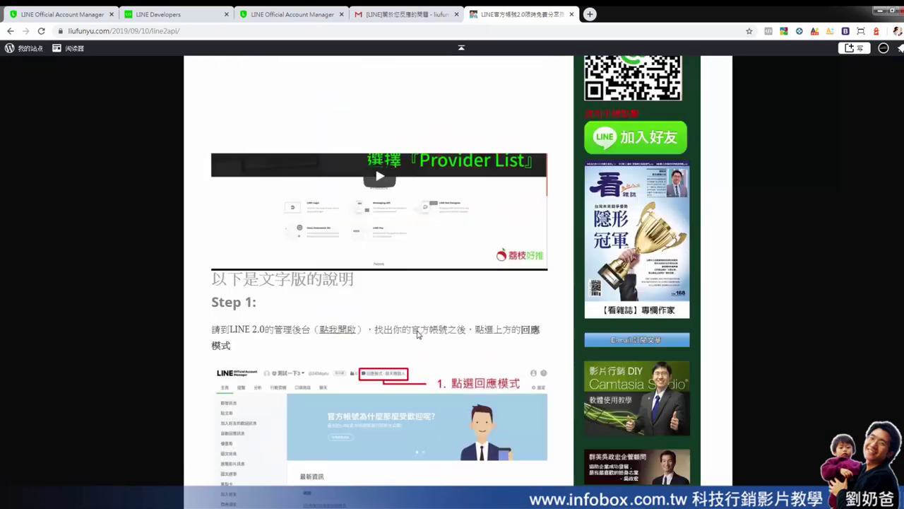
{"action": "scroll", "coordinate": [418, 335], "scroll_direction": "up", "scroll_amount": 8}
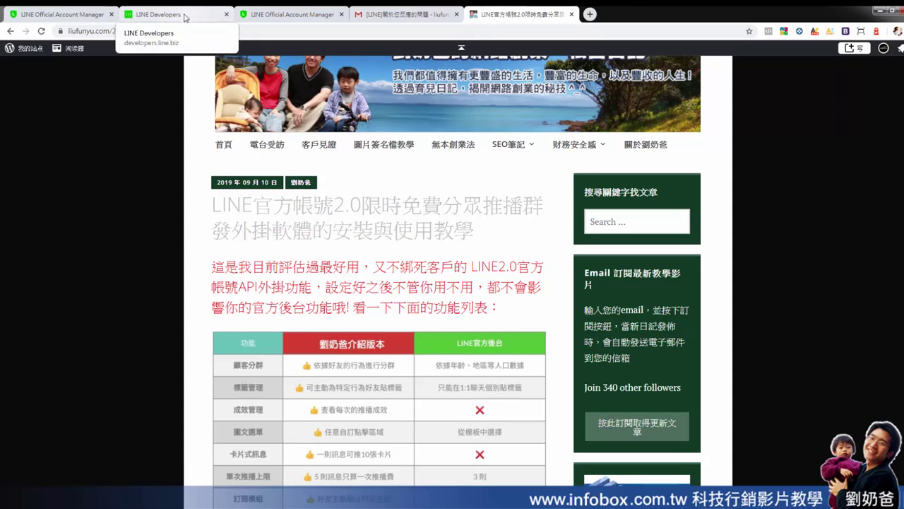
- Return to the new audience form, close the audience type explanation, and switch 受眾類型 from 用戶ID上傳 to 點擊再行銷
{"action": "key", "text": "ctrl+1"}
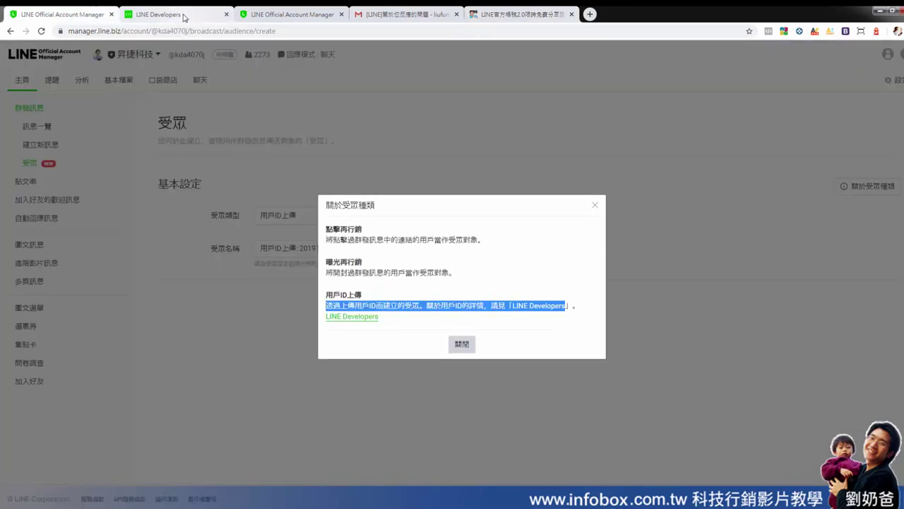
{"action": "left_click", "coordinate": [462, 345]}
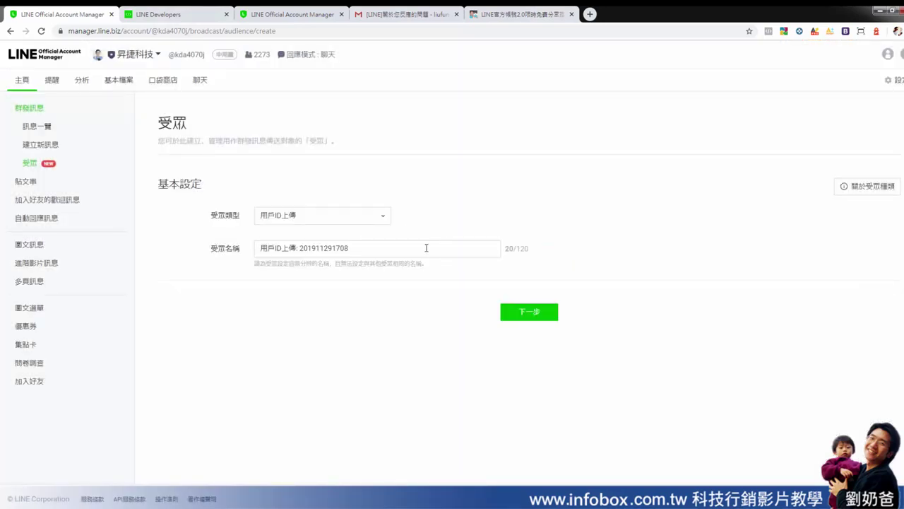
{"action": "triple_click", "coordinate": [399, 251]}
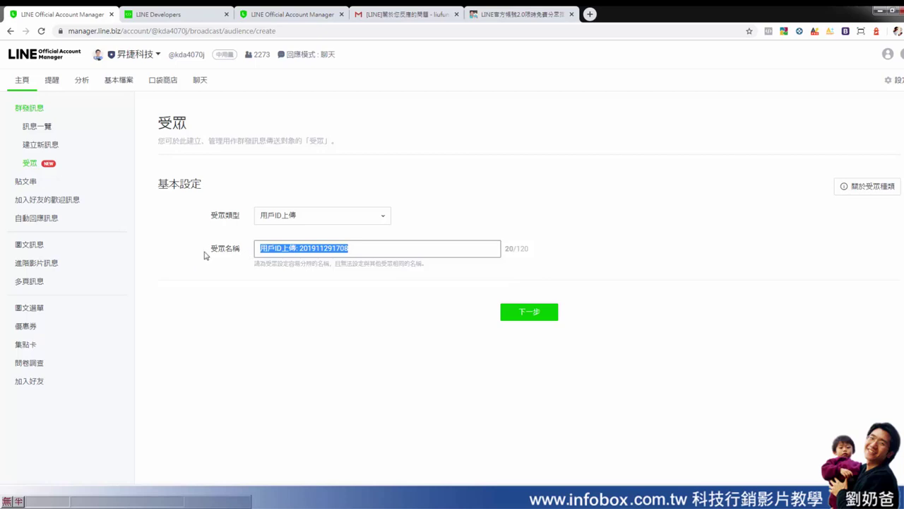
{"action": "left_click", "coordinate": [304, 219]}
{"action": "left_click", "coordinate": [301, 255]}
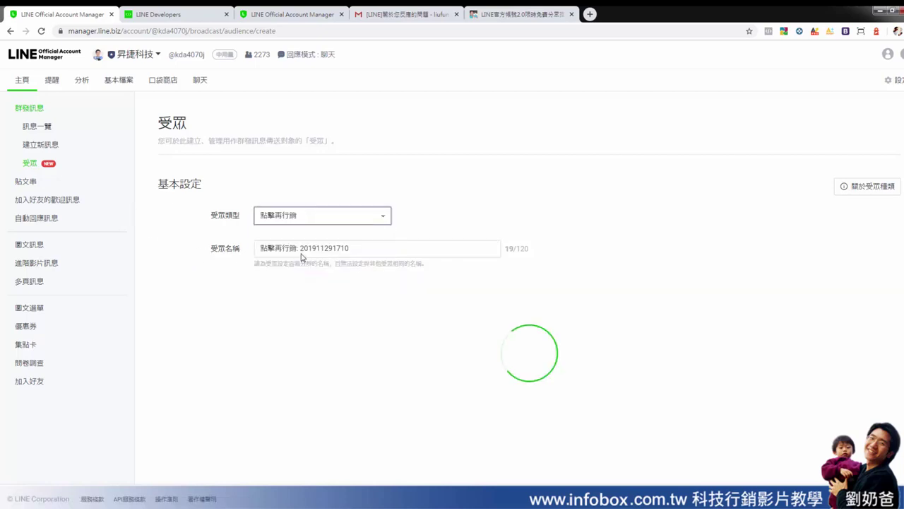
{"action": "left_click", "coordinate": [303, 216]}
{"action": "left_click", "coordinate": [296, 265]}
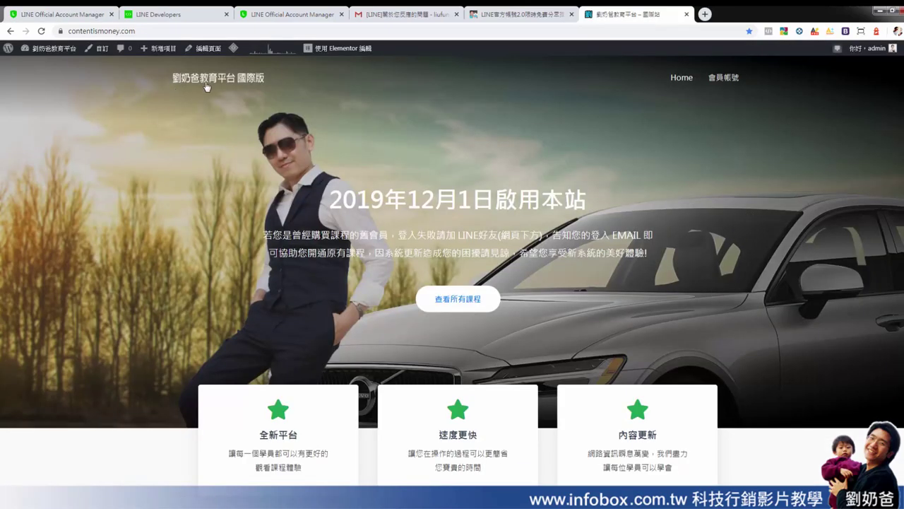
- Switch to the contentismoney.com course site and look over its home page and the wordpress.com免費部落格 course card
{"action": "left_click", "coordinate": [125, 31]}
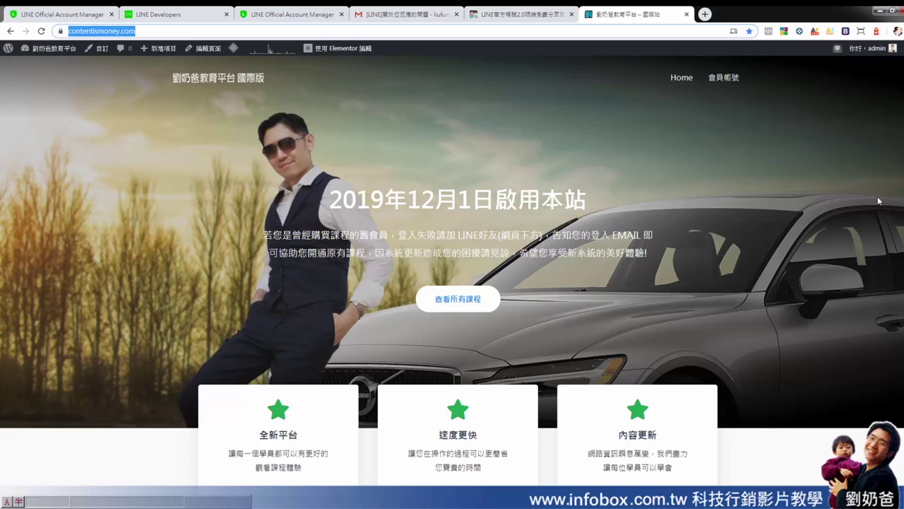
{"action": "scroll", "coordinate": [486, 212], "scroll_direction": "down", "scroll_amount": 4}
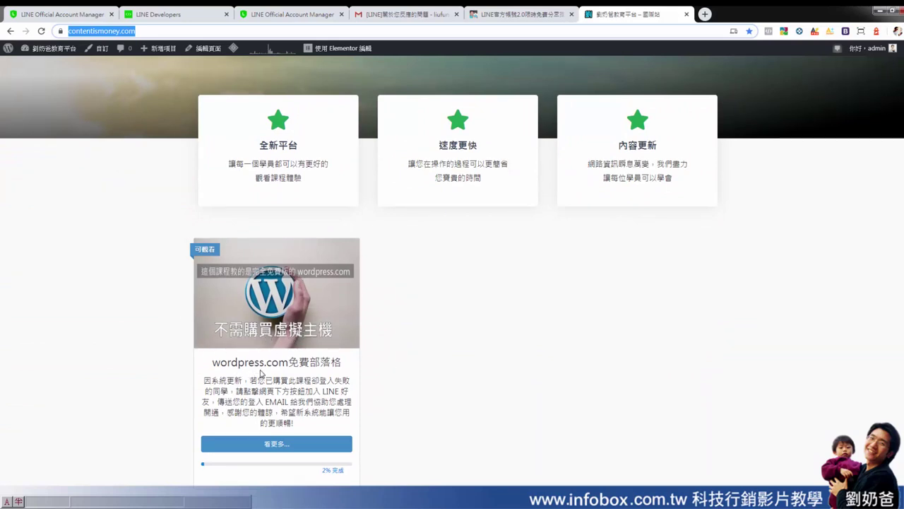
{"action": "left_click_drag", "start_coordinate": [292, 366], "coordinate": [211, 363]}
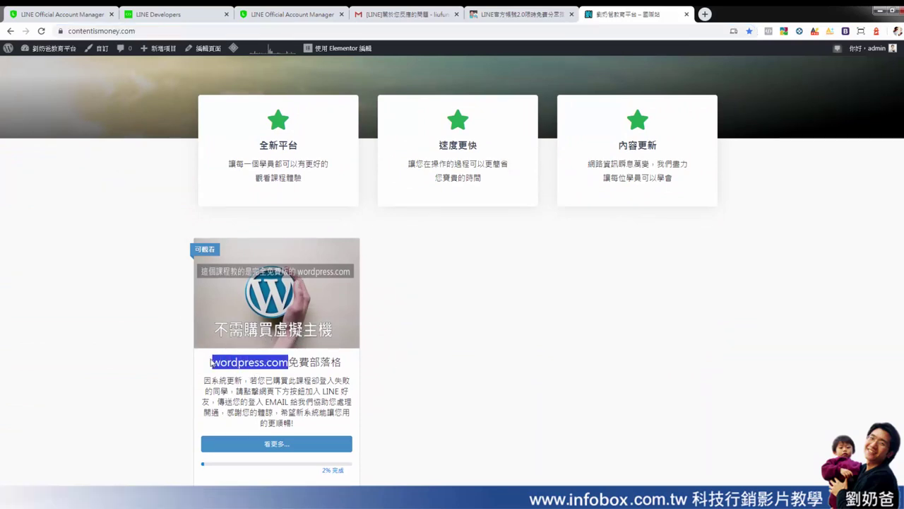
{"action": "left_click", "coordinate": [436, 374]}
{"action": "scroll", "coordinate": [459, 372], "scroll_direction": "up", "scroll_amount": 4}
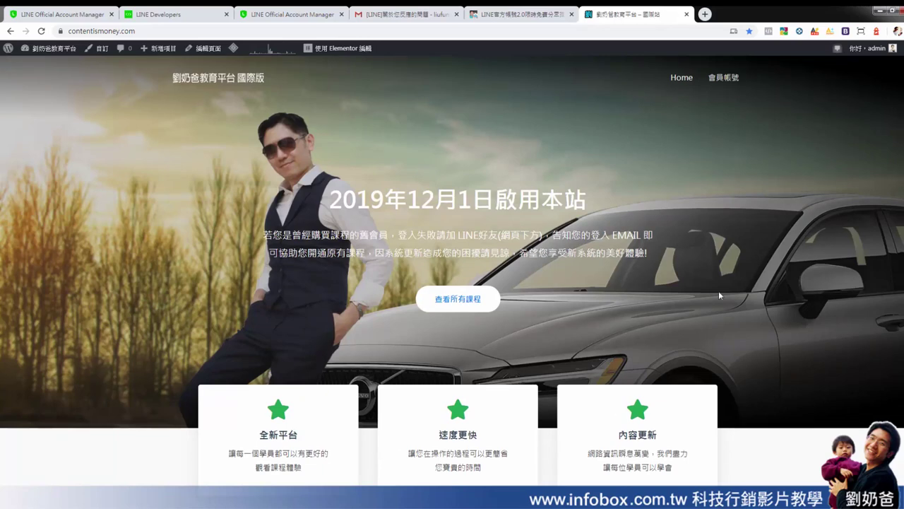
{"action": "scroll", "coordinate": [722, 293], "scroll_direction": "down", "scroll_amount": 5}
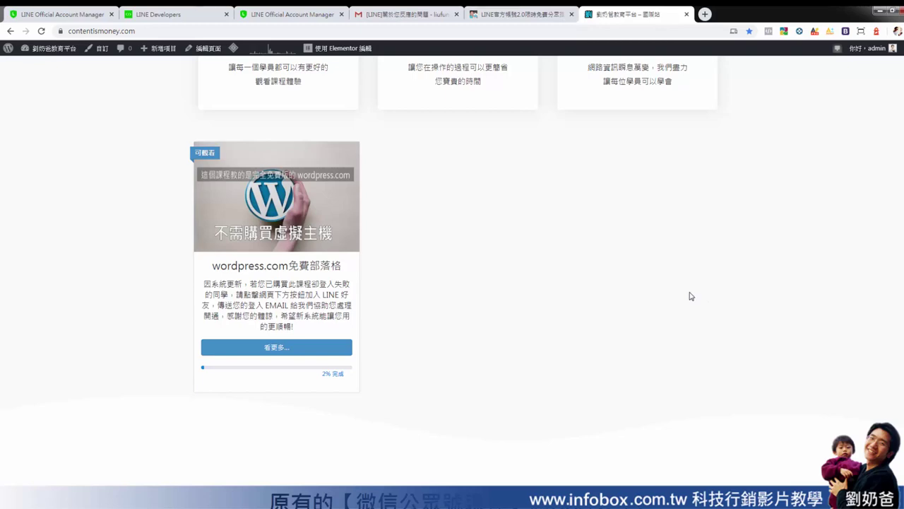
{"action": "scroll", "coordinate": [689, 295], "scroll_direction": "up", "scroll_amount": 5}
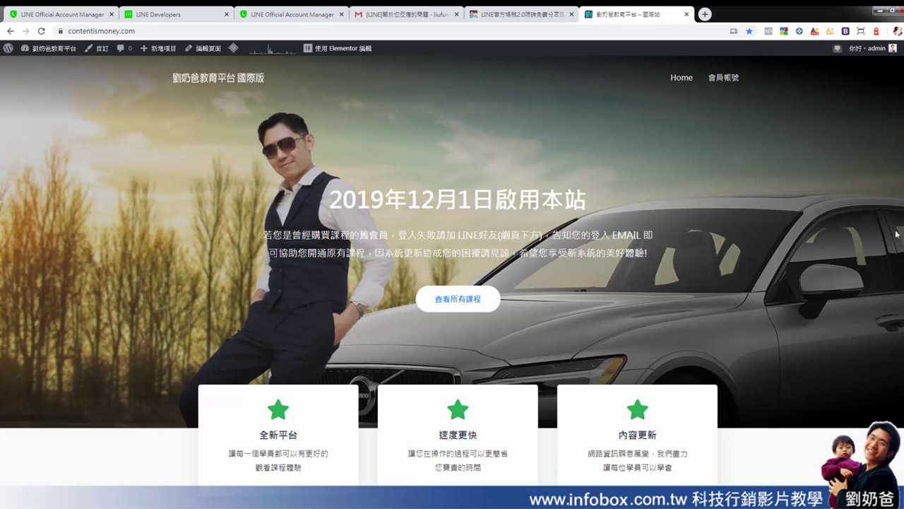
{"action": "scroll", "coordinate": [452, 283], "scroll_direction": "down", "scroll_amount": 2}
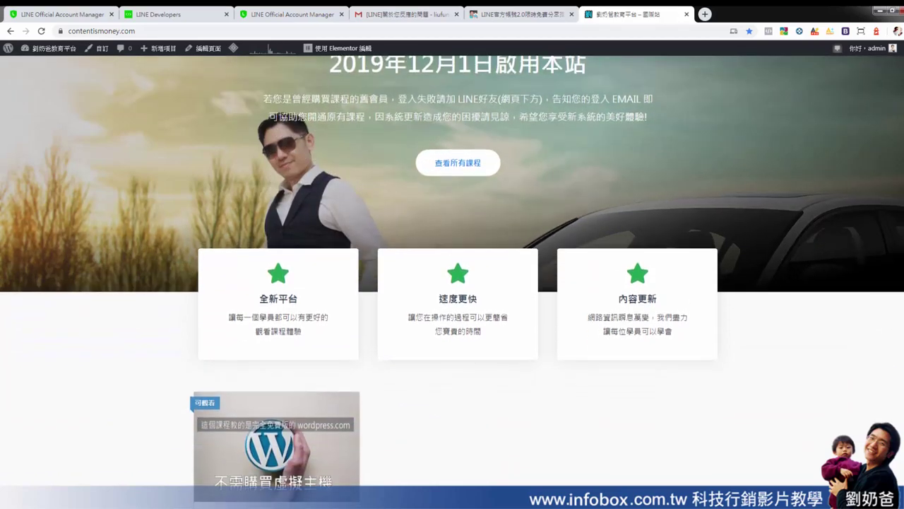
{"action": "scroll", "coordinate": [453, 283], "scroll_direction": "up", "scroll_amount": 1}
{"action": "scroll", "coordinate": [453, 283], "scroll_direction": "up", "scroll_amount": 1}
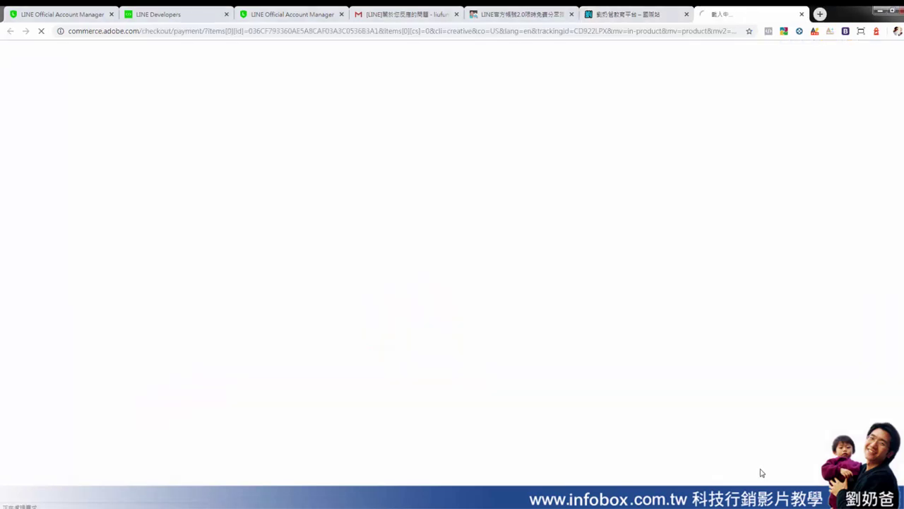
- Close the Adobe checkout page and open the wordpress.com免費部落格 course page from the course site's home page
{"action": "left_click", "coordinate": [801, 14]}
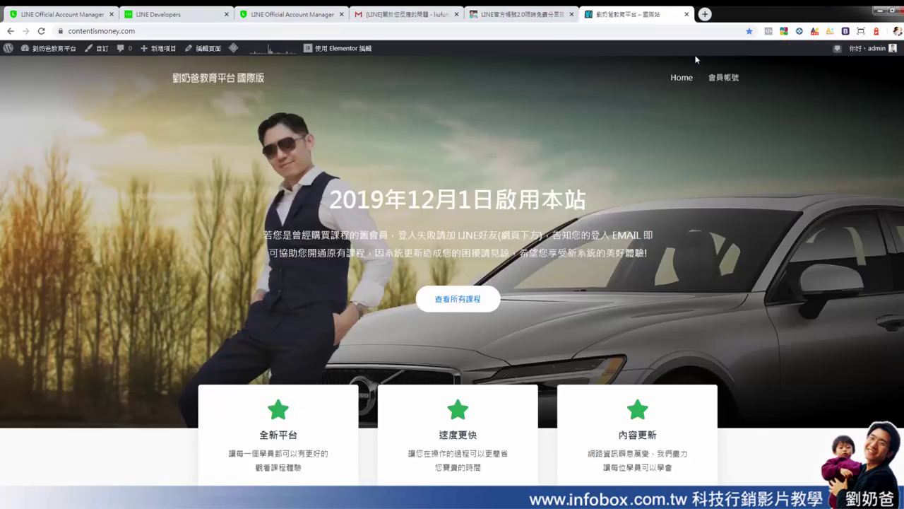
{"action": "scroll", "coordinate": [574, 377], "scroll_direction": "down", "scroll_amount": 5}
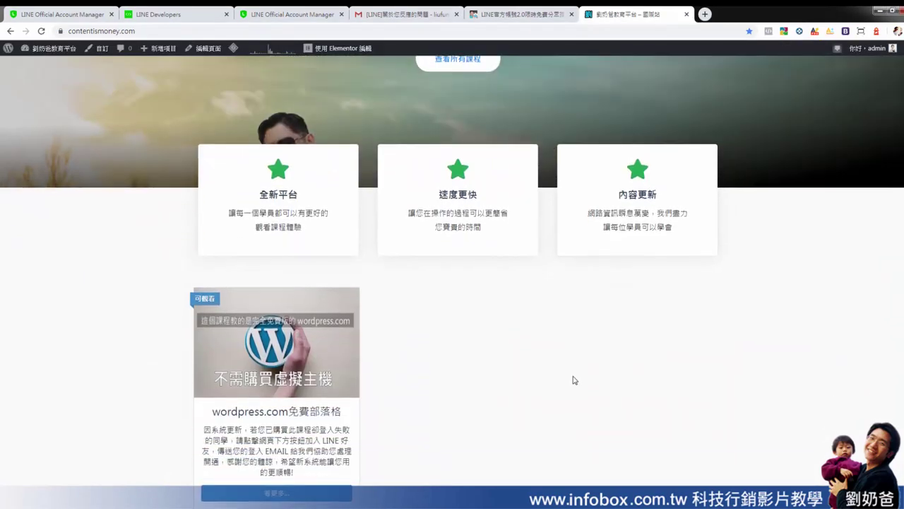
{"action": "scroll", "coordinate": [573, 381], "scroll_direction": "up", "scroll_amount": 5}
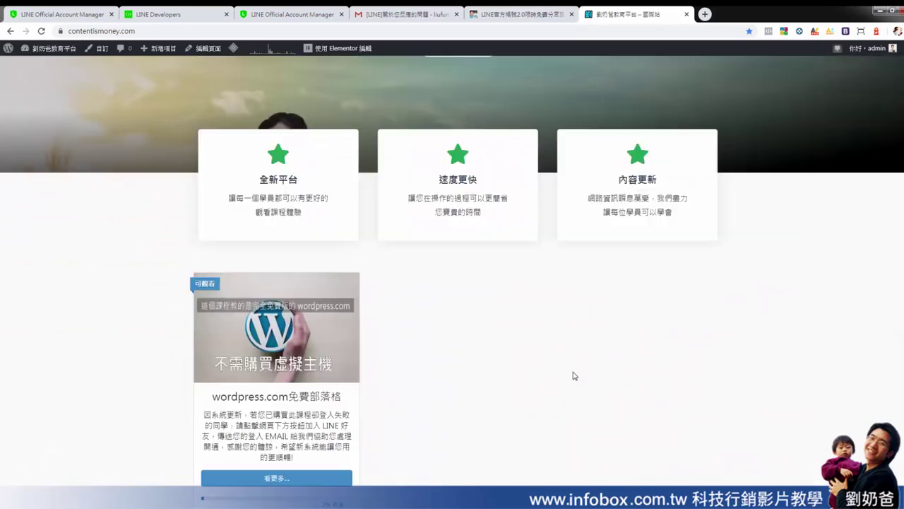
{"action": "scroll", "coordinate": [627, 285], "scroll_direction": "down", "scroll_amount": 5}
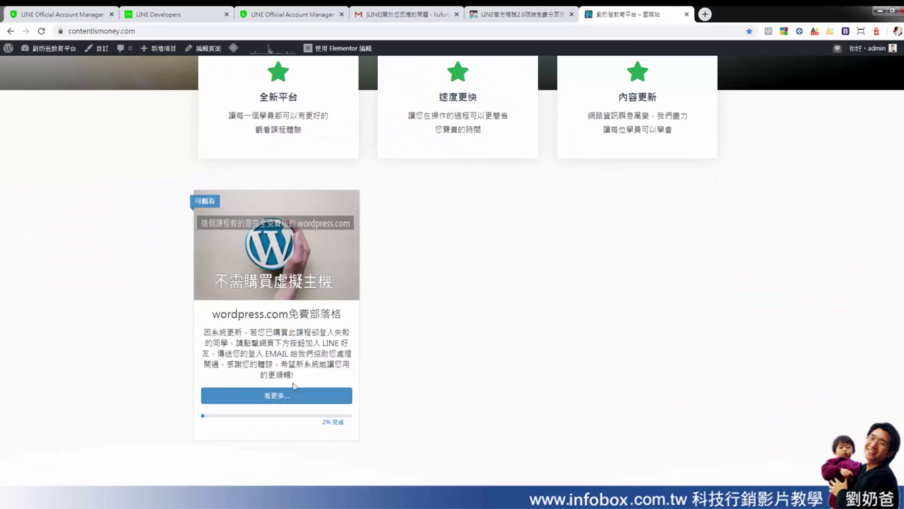
{"action": "left_click", "coordinate": [291, 398]}
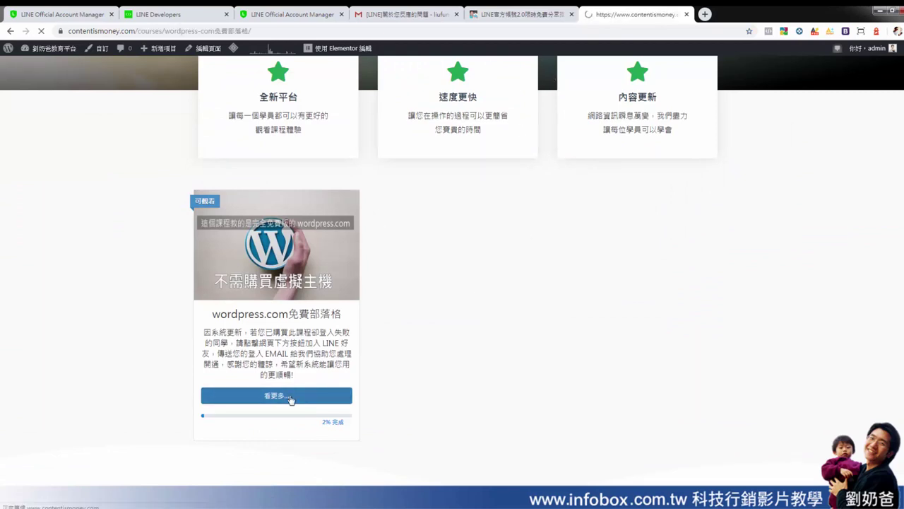
{"action": "scroll", "coordinate": [749, 201], "scroll_direction": "down", "scroll_amount": 5}
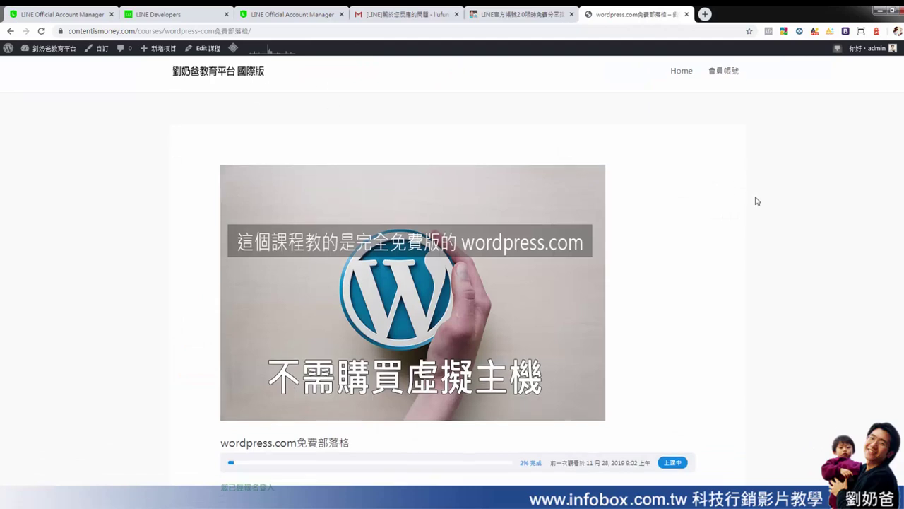
- Open the wordpress有分.com與.org兩種 lesson from the 課程內容 list, start its video and pause it
{"action": "scroll", "coordinate": [424, 167], "scroll_direction": "up", "scroll_amount": 1}
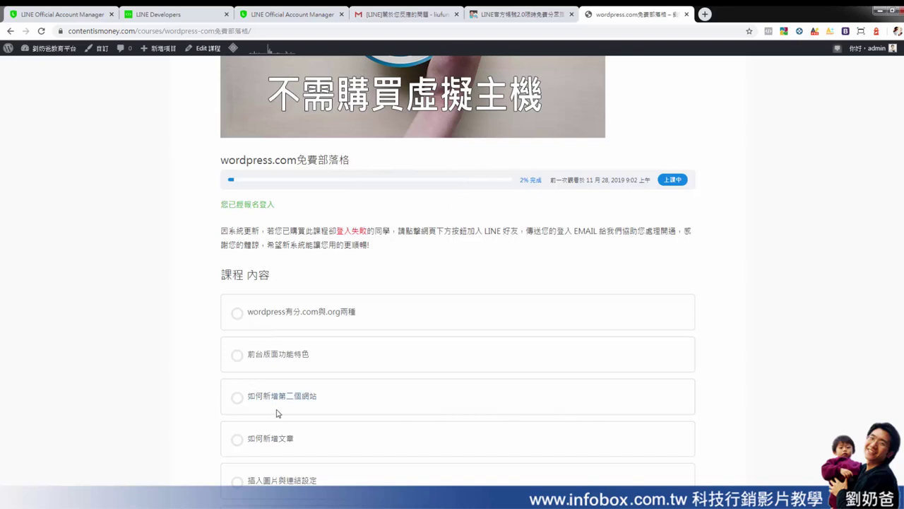
{"action": "scroll", "coordinate": [493, 292], "scroll_direction": "down", "scroll_amount": 1}
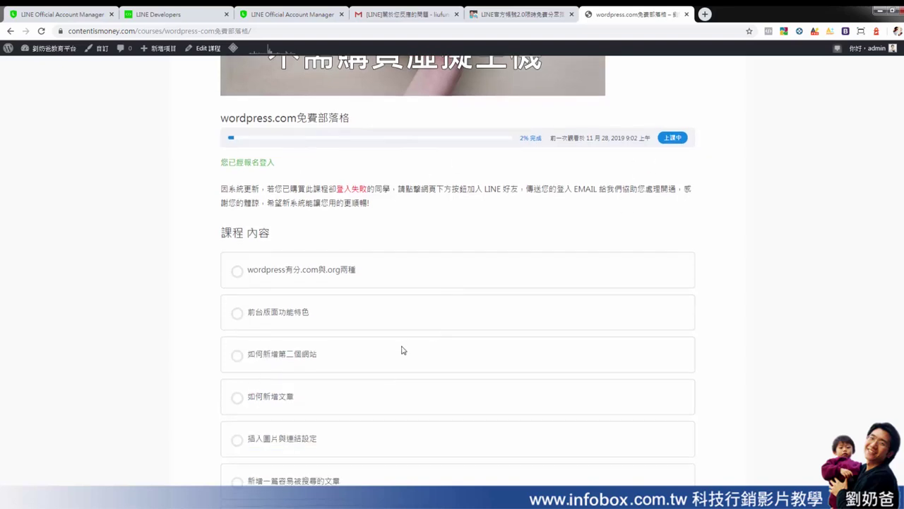
{"action": "left_click", "coordinate": [300, 265]}
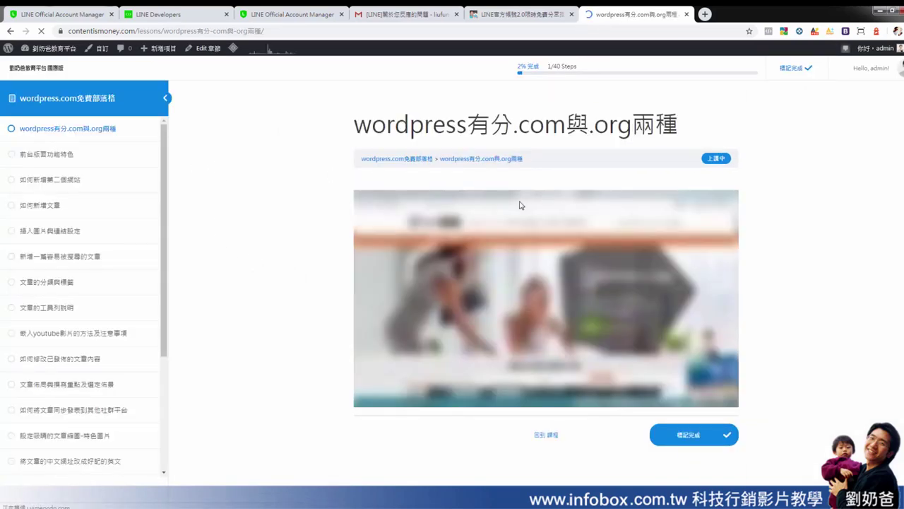
{"action": "left_click", "coordinate": [520, 204]}
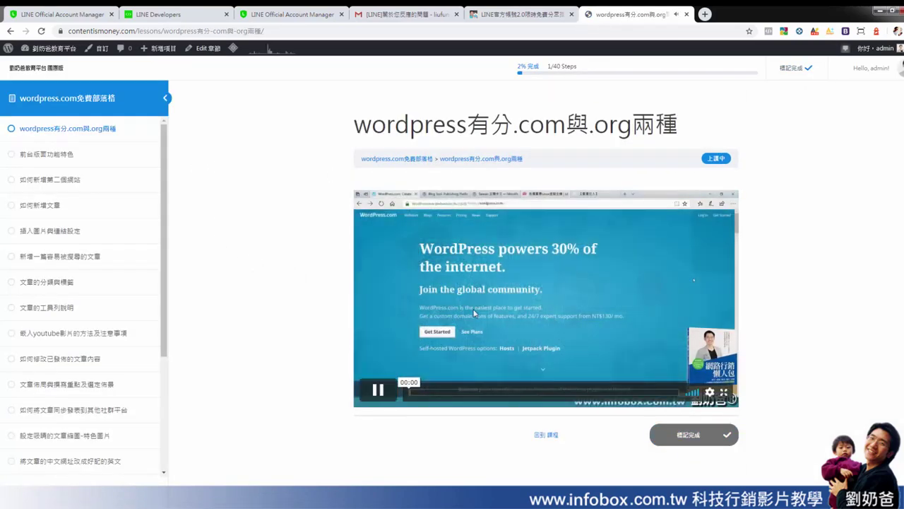
{"action": "left_click", "coordinate": [378, 389]}
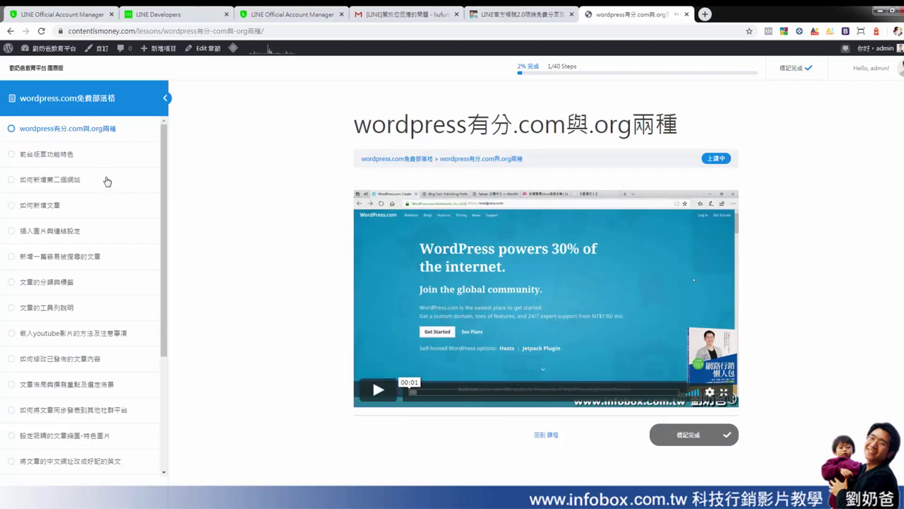
- Browse to the second page of the lesson list and expand the 流量統計分析 and SEO-搜尋排名優化 units
{"action": "scroll", "coordinate": [76, 353], "scroll_direction": "down", "scroll_amount": 3}
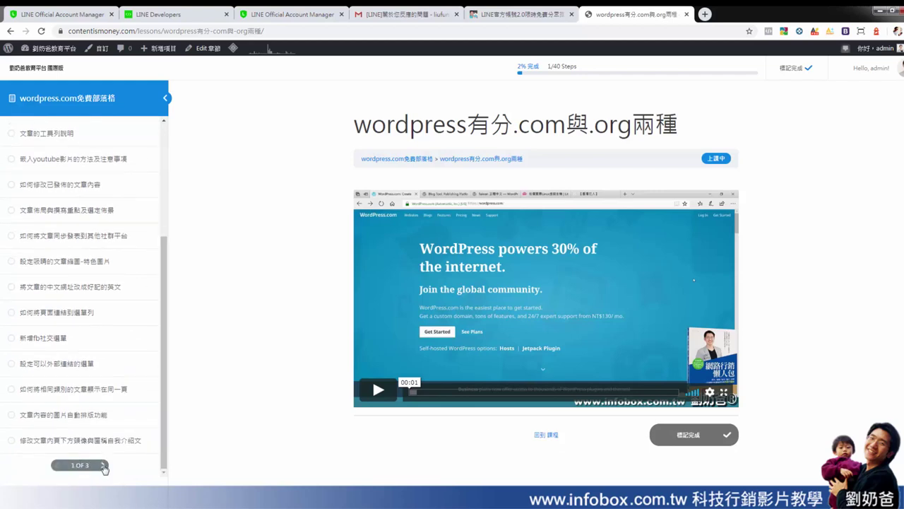
{"action": "left_click", "coordinate": [103, 465]}
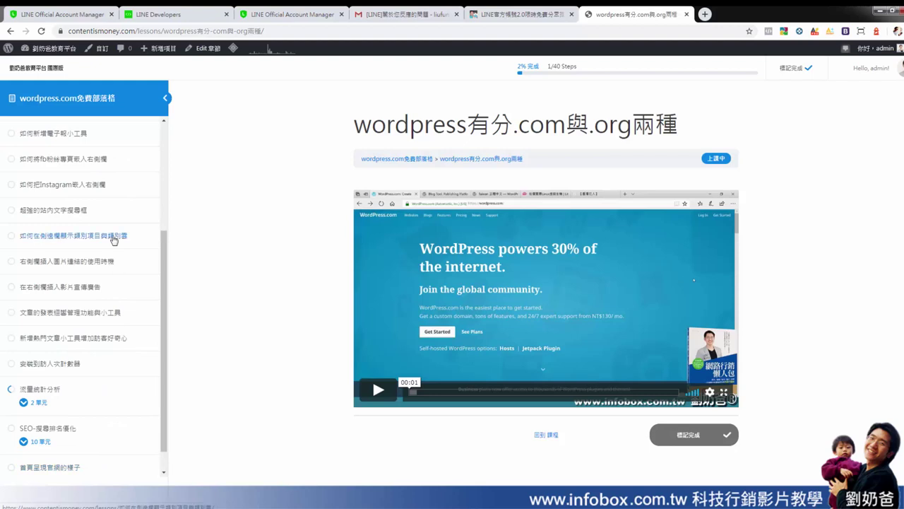
{"action": "scroll", "coordinate": [110, 233], "scroll_direction": "down", "scroll_amount": 1}
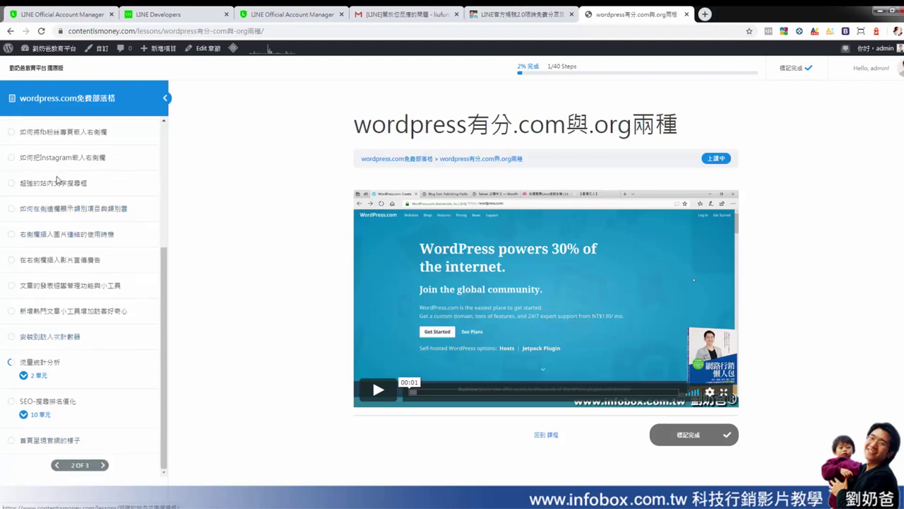
{"action": "left_click", "coordinate": [38, 375]}
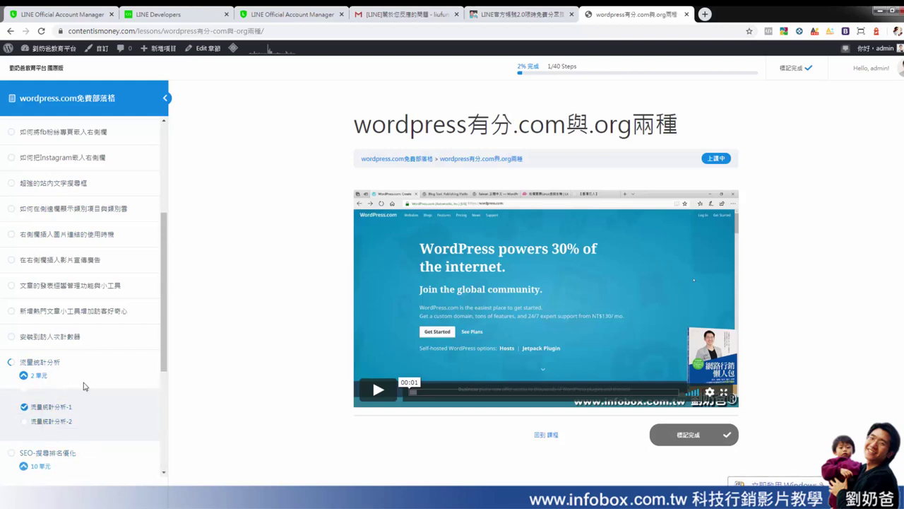
{"action": "left_click", "coordinate": [45, 465]}
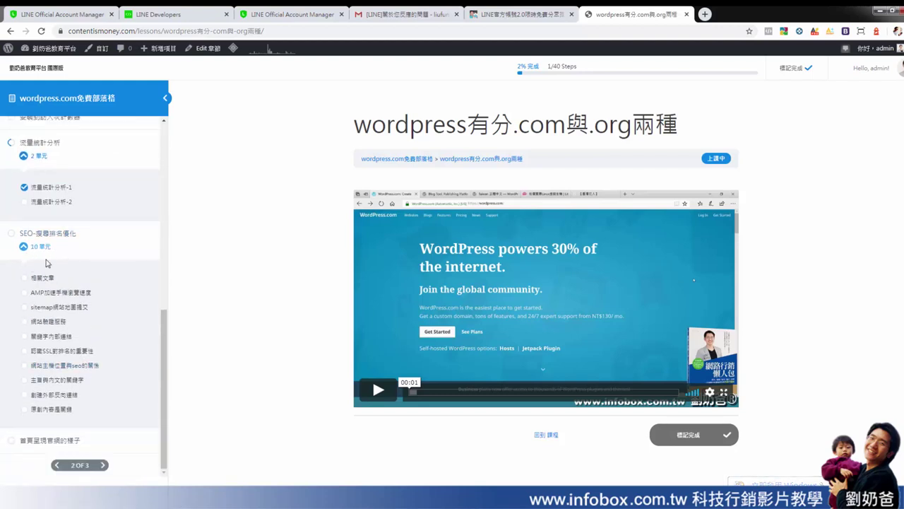
- Open the sitemap網站地圖提交 topic, pause its video, and go back to 課程首頁
{"action": "left_click", "coordinate": [68, 309]}
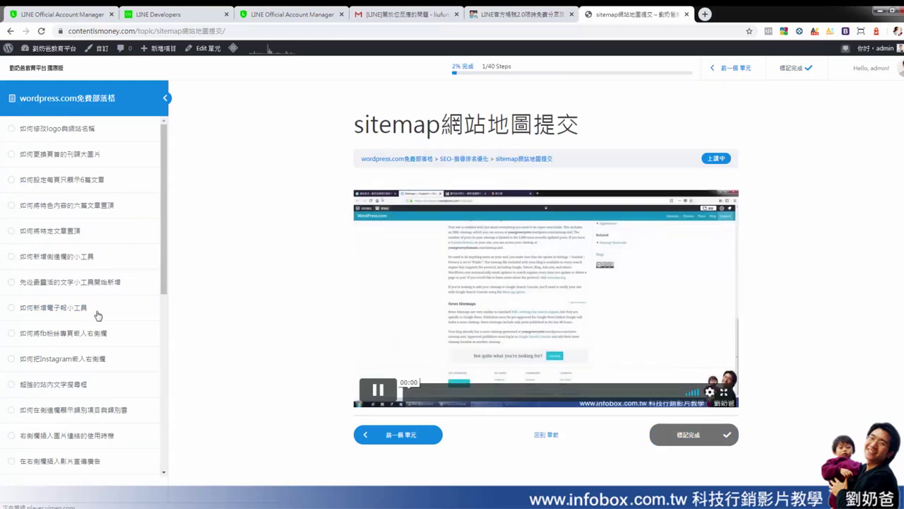
{"action": "left_click", "coordinate": [378, 389]}
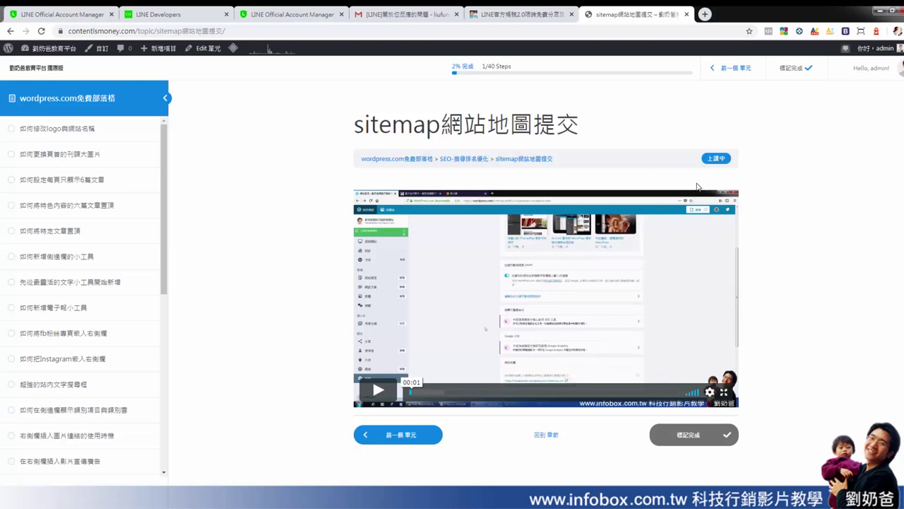
{"action": "left_click", "coordinate": [679, 442]}
{"action": "mouse_move", "coordinate": [900, 70]}
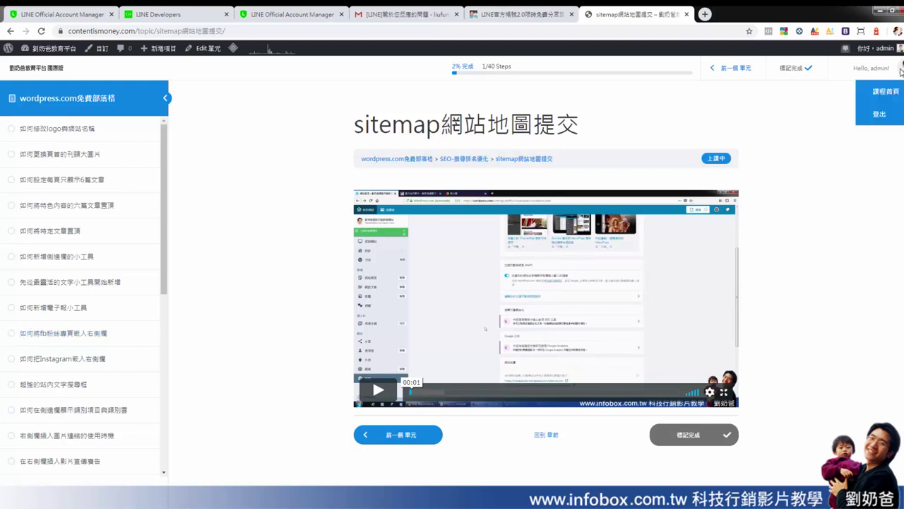
{"action": "left_click", "coordinate": [894, 92]}
- Switch to the Firefox window, open the wordpress.com免費部落格 course from the home page, and look over its lessons and enrolment section
{"action": "scroll", "coordinate": [574, 318], "scroll_direction": "down", "scroll_amount": 2}
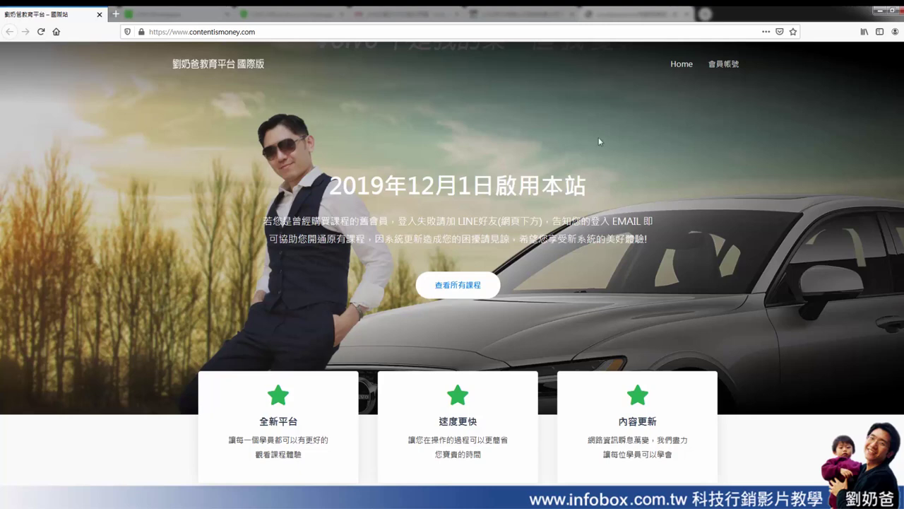
{"action": "scroll", "coordinate": [505, 272], "scroll_direction": "down", "scroll_amount": 5}
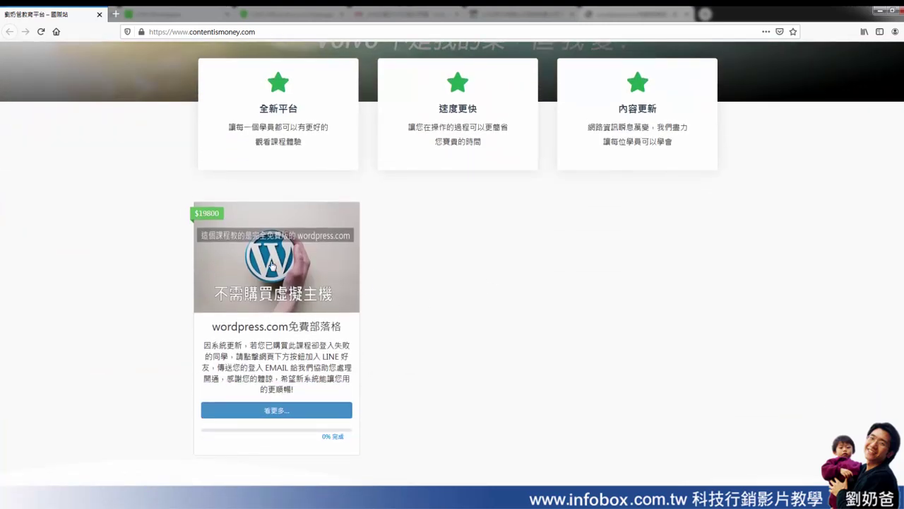
{"action": "left_click", "coordinate": [290, 412]}
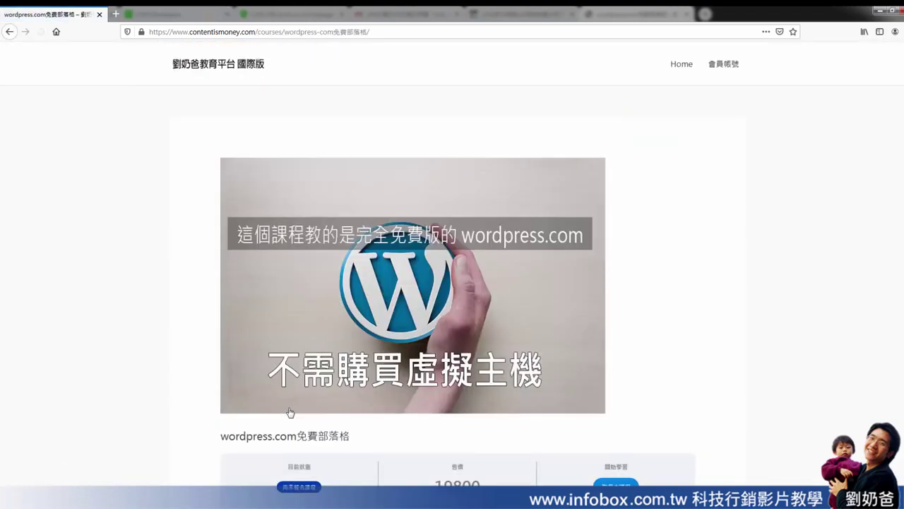
{"action": "scroll", "coordinate": [577, 292], "scroll_direction": "down", "scroll_amount": 5}
{"action": "scroll", "coordinate": [496, 305], "scroll_direction": "down", "scroll_amount": 4}
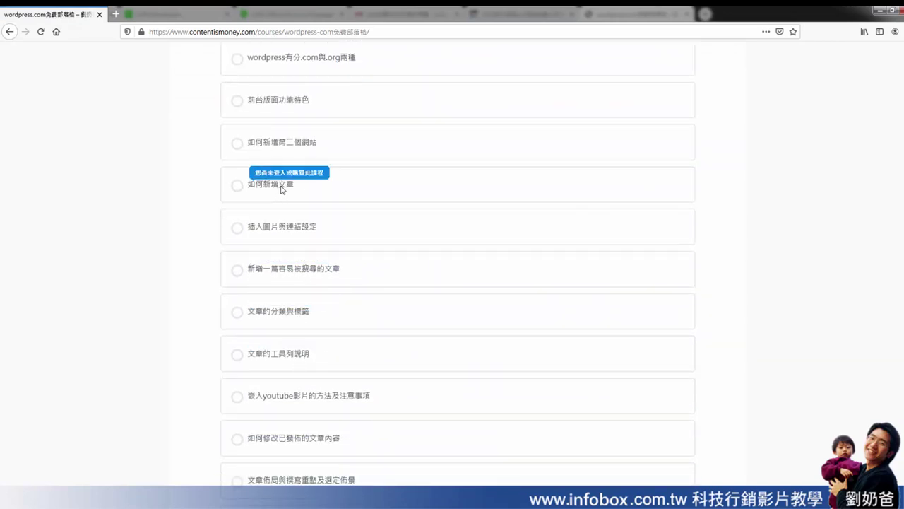
{"action": "scroll", "coordinate": [498, 247], "scroll_direction": "up", "scroll_amount": 7}
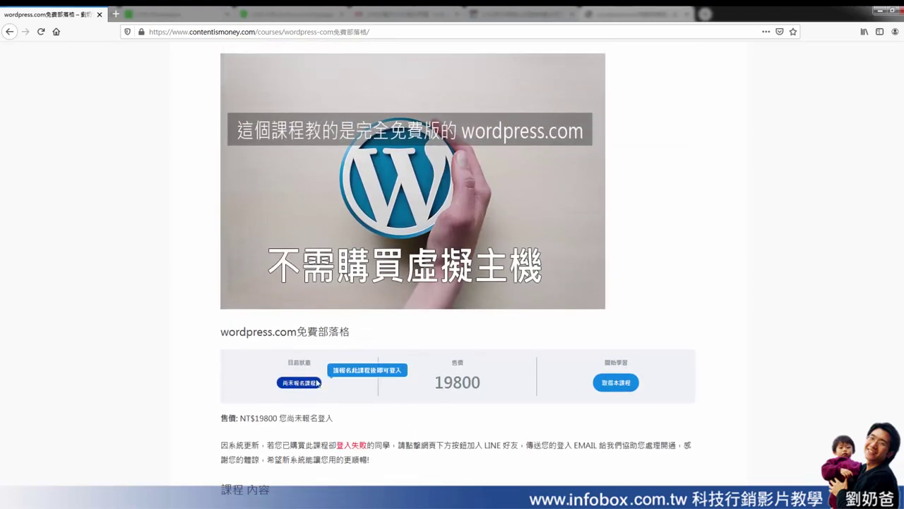
- Open the course's product page through 取得本課程 and skim its description
{"action": "left_click", "coordinate": [620, 385]}
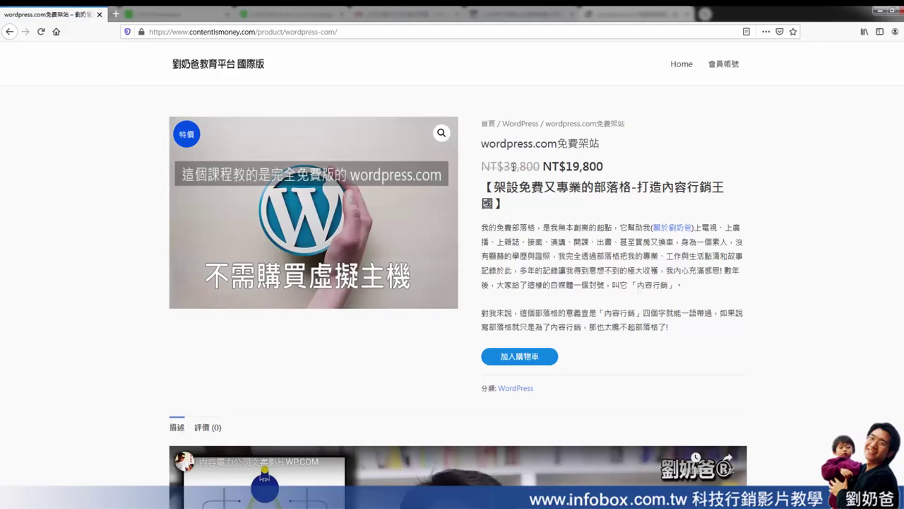
{"action": "scroll", "coordinate": [549, 264], "scroll_direction": "down", "scroll_amount": 4}
{"action": "scroll", "coordinate": [550, 263], "scroll_direction": "down", "scroll_amount": 20}
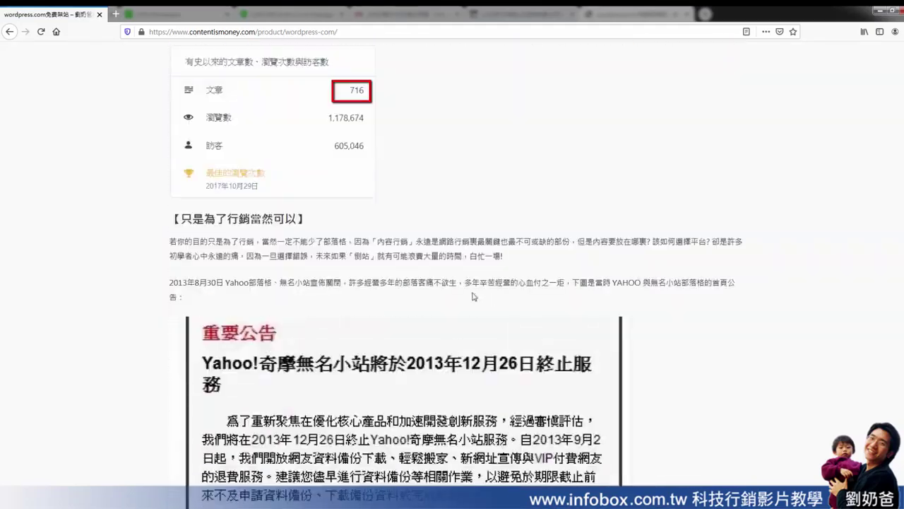
{"action": "scroll", "coordinate": [549, 263], "scroll_direction": "down", "scroll_amount": 20}
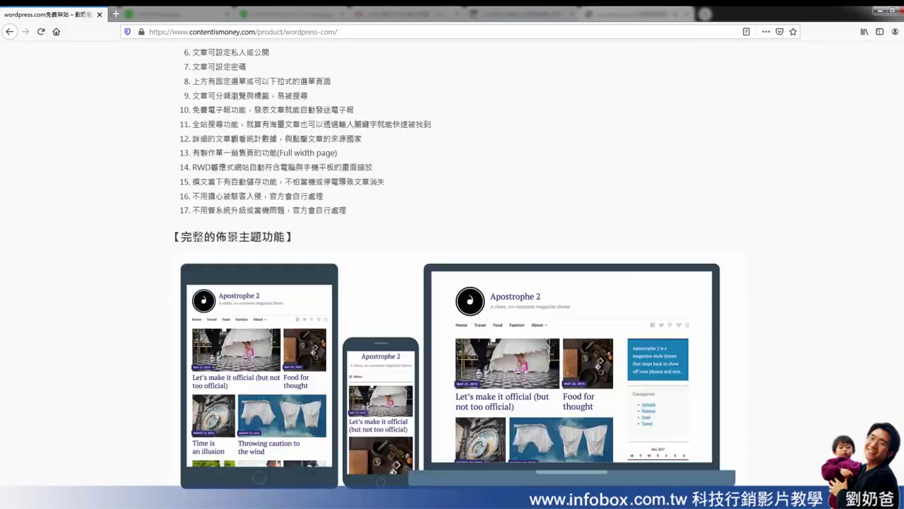
{"action": "scroll", "coordinate": [458, 274], "scroll_direction": "up", "scroll_amount": 20}
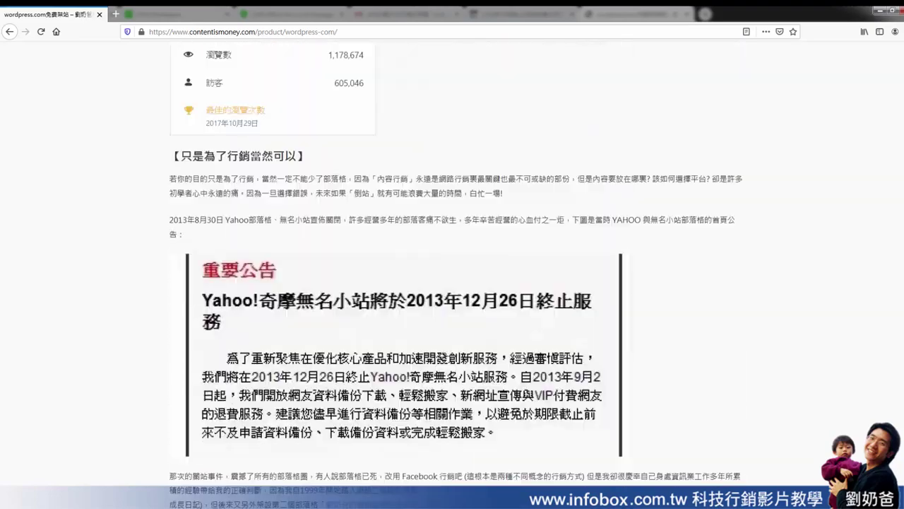
{"action": "scroll", "coordinate": [530, 358], "scroll_direction": "up", "scroll_amount": 2}
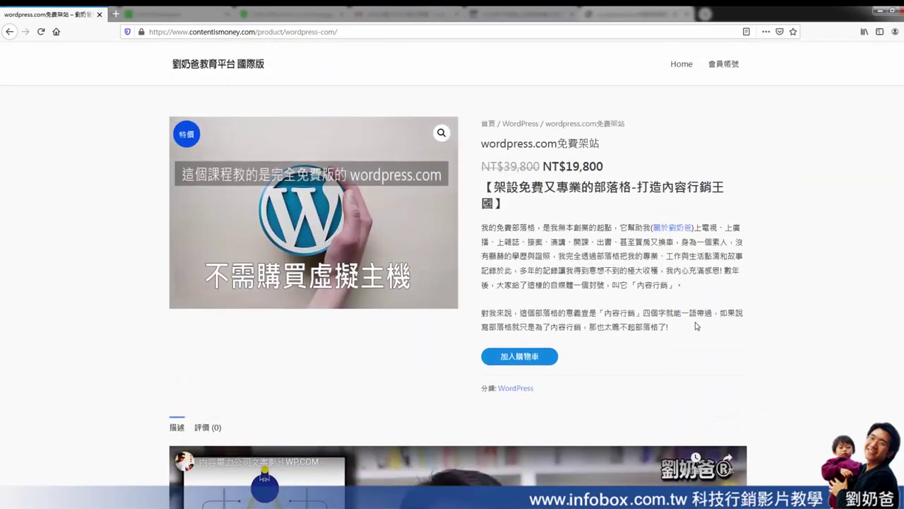
- Try to add wordpress.com免費架站 to the cart, and view the shopping cart and the item's price
{"action": "left_click", "coordinate": [530, 356]}
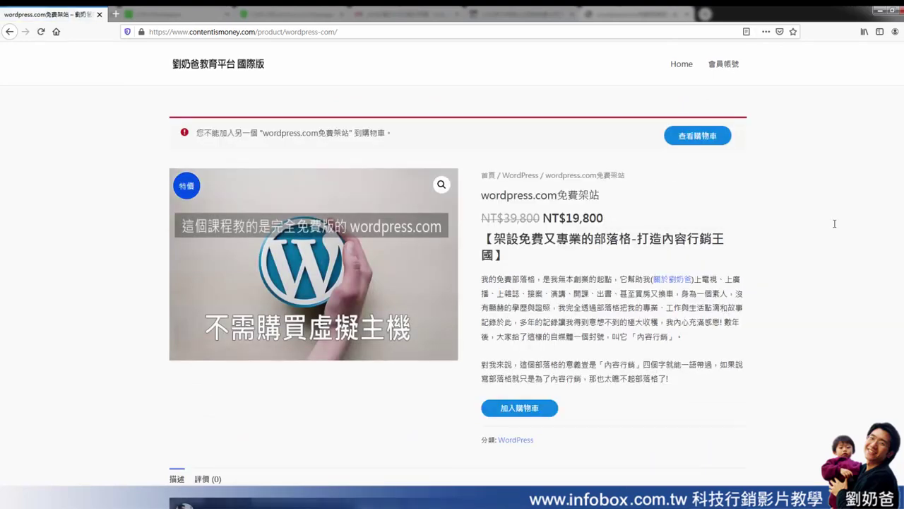
{"action": "left_click", "coordinate": [704, 141]}
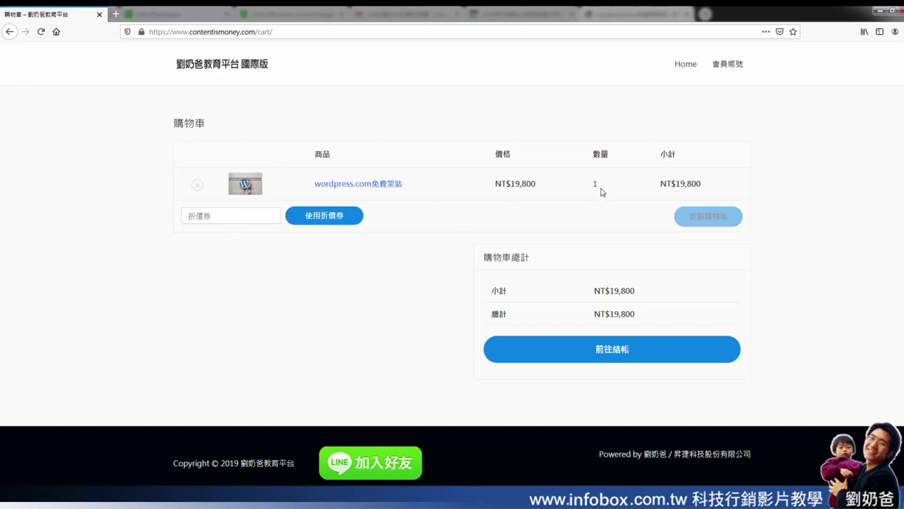
{"action": "left_click_drag", "start_coordinate": [544, 188], "coordinate": [490, 188]}
{"action": "left_click", "coordinate": [535, 216]}
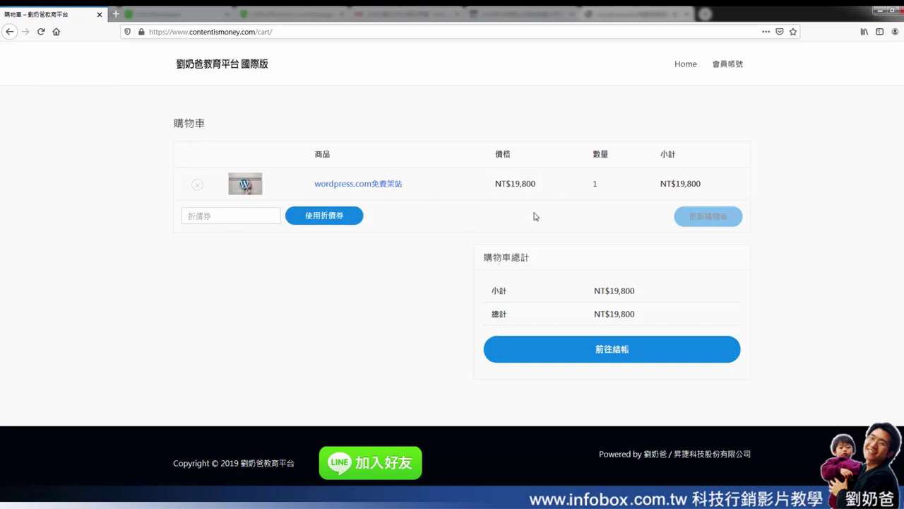
- Proceed to checkout and look over the billing fields, payment method and terms checkbox
{"action": "left_click", "coordinate": [610, 351]}
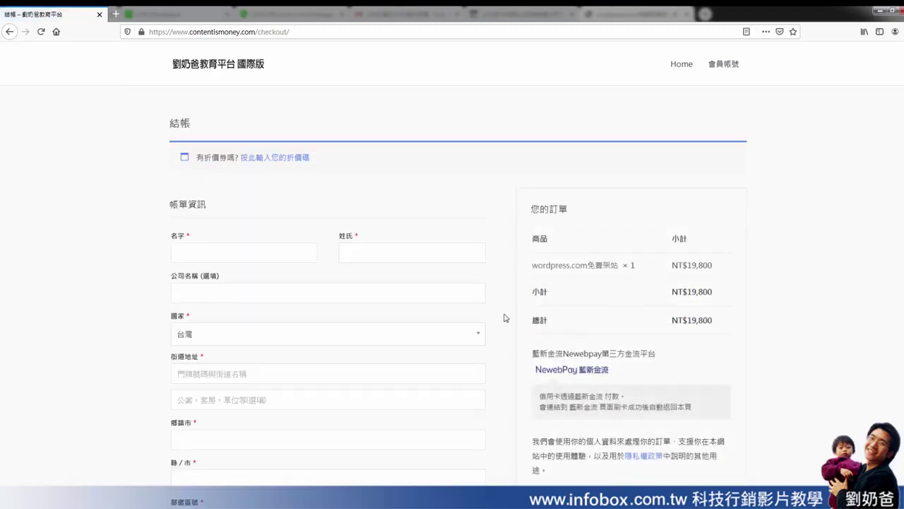
{"action": "scroll", "coordinate": [321, 286], "scroll_direction": "down", "scroll_amount": 3}
{"action": "scroll", "coordinate": [322, 285], "scroll_direction": "down", "scroll_amount": 2}
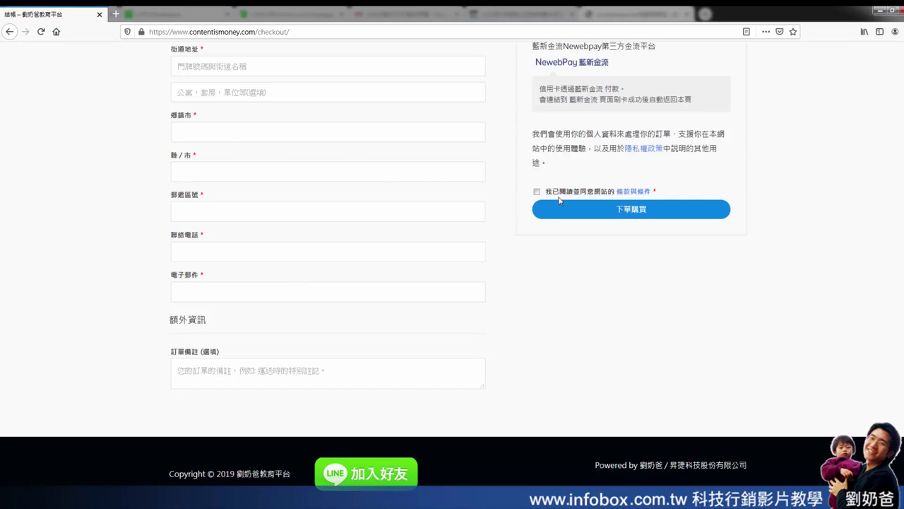
{"action": "scroll", "coordinate": [622, 224], "scroll_direction": "up", "scroll_amount": 5}
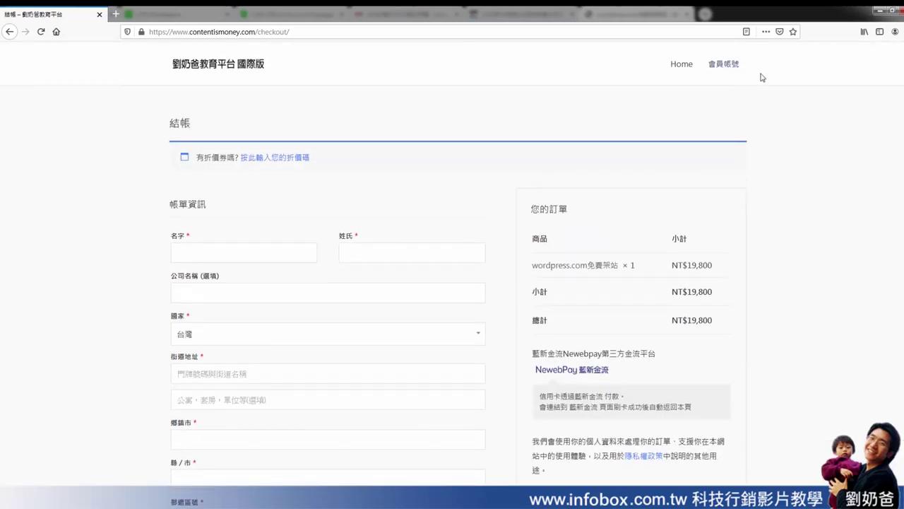
- Return to the site's home page and reopen the wordpress.com免費部落格 course page to view its contents
{"action": "left_click", "coordinate": [683, 65]}
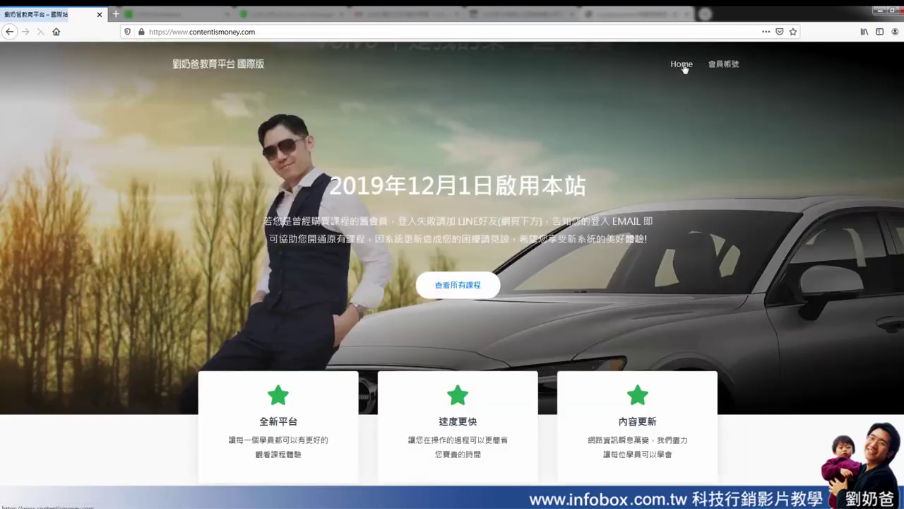
{"action": "scroll", "coordinate": [385, 415], "scroll_direction": "down", "scroll_amount": 6}
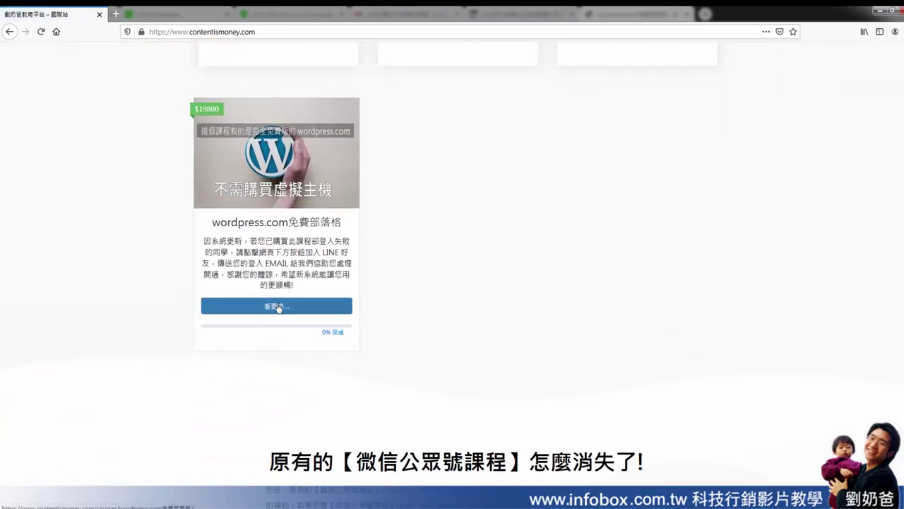
{"action": "left_click", "coordinate": [279, 308]}
{"action": "scroll", "coordinate": [597, 307], "scroll_direction": "down", "scroll_amount": 5}
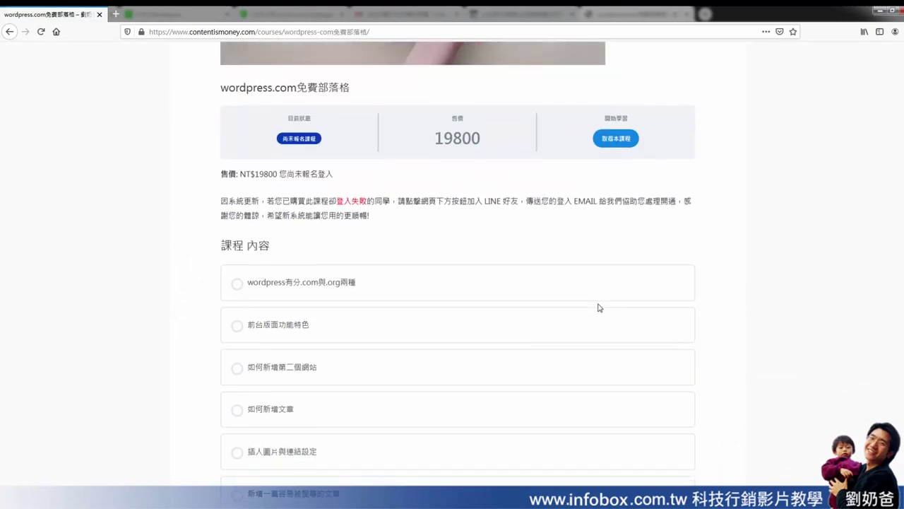
{"action": "scroll", "coordinate": [317, 323], "scroll_direction": "down", "scroll_amount": 3}
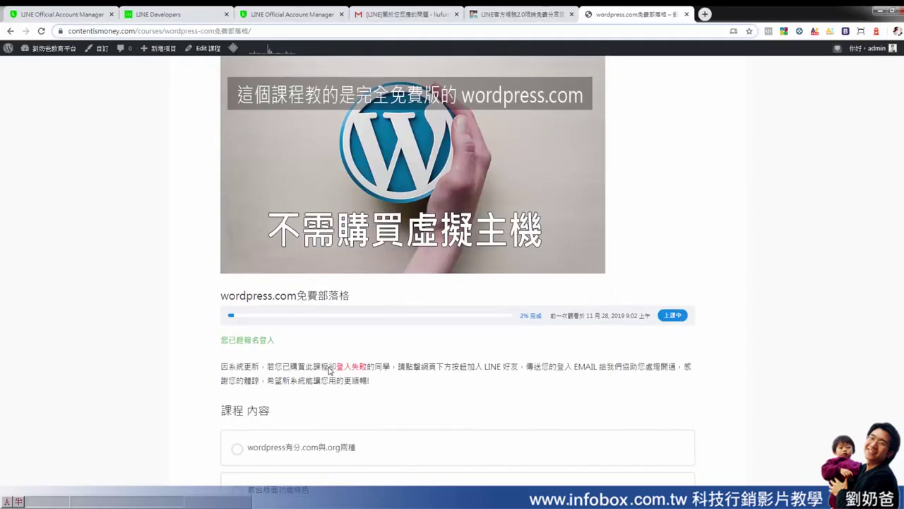
- Open the 如何新增文章 lesson from the enrolled course page in Chrome and look through the lesson list
{"action": "scroll", "coordinate": [330, 268], "scroll_direction": "down", "scroll_amount": 4}
{"action": "left_click", "coordinate": [277, 296]}
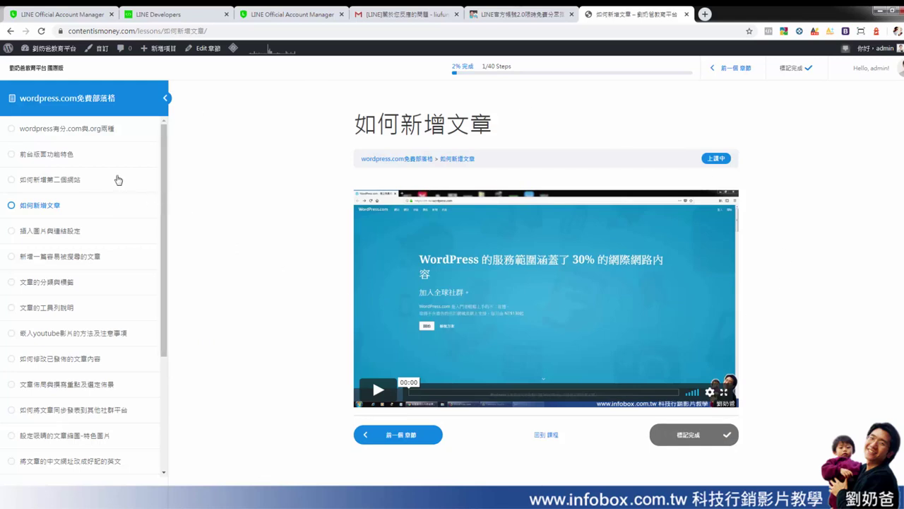
{"action": "scroll", "coordinate": [161, 306], "scroll_direction": "down", "scroll_amount": 1}
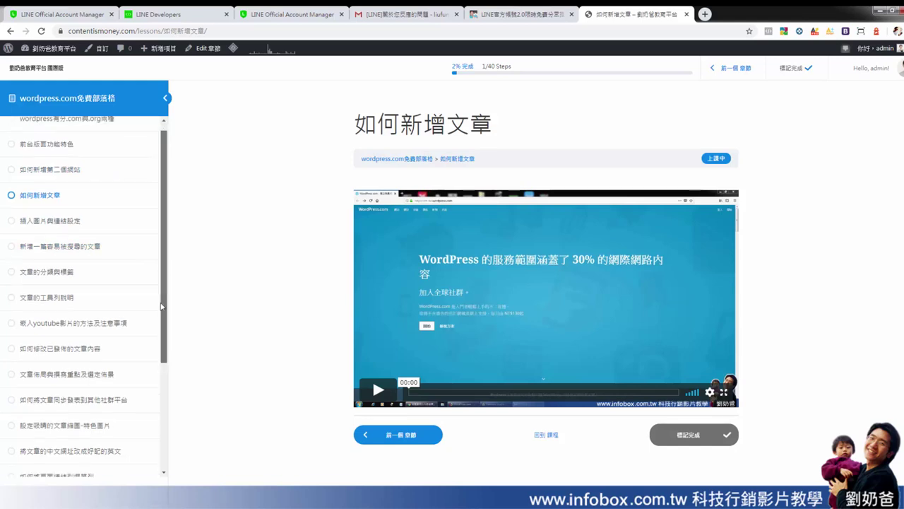
{"action": "left_click_drag", "start_coordinate": [161, 306], "coordinate": [156, 417]}
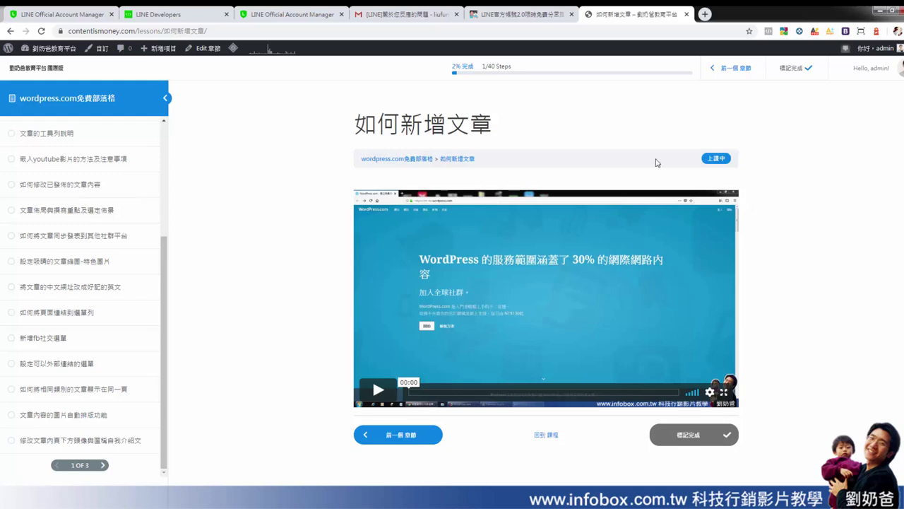
- Highlight the contentismoney.com site address within the lesson page's URL
{"action": "left_click", "coordinate": [133, 34]}
{"action": "mouse_move", "coordinate": [69, 31]}
{"action": "left_mouse_down"}
{"action": "mouse_move", "coordinate": [181, 29]}
{"action": "mouse_move", "coordinate": [83, 32]}
{"action": "left_mouse_up"}
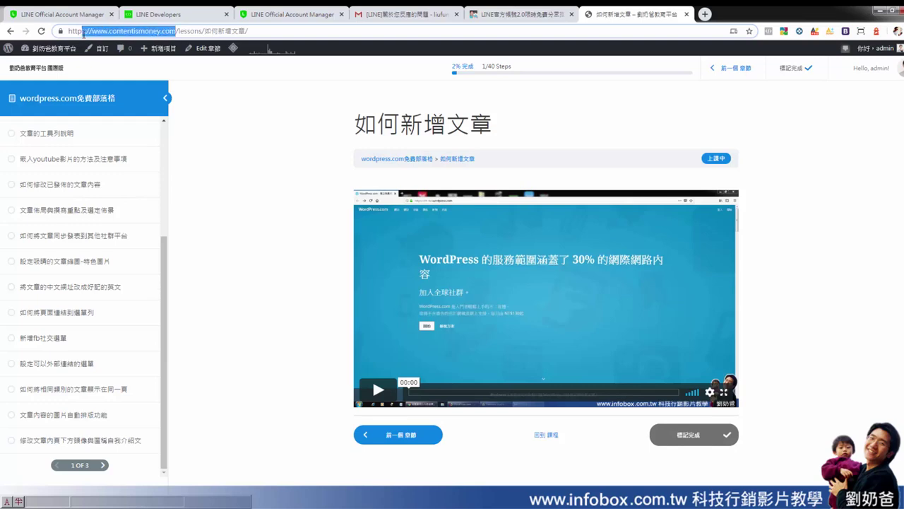